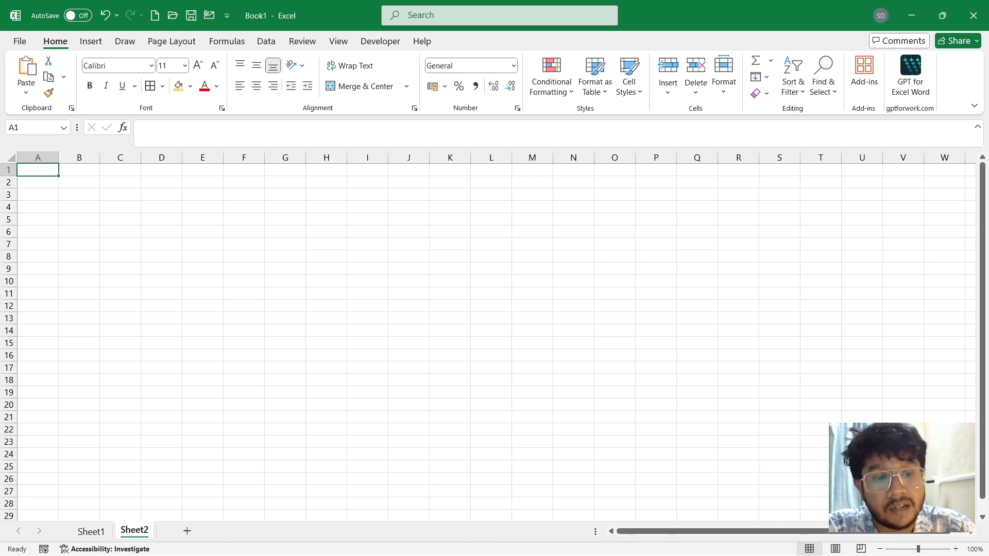
Zoom the worksheet in to 120%.
click(954, 549)
click(955, 549)
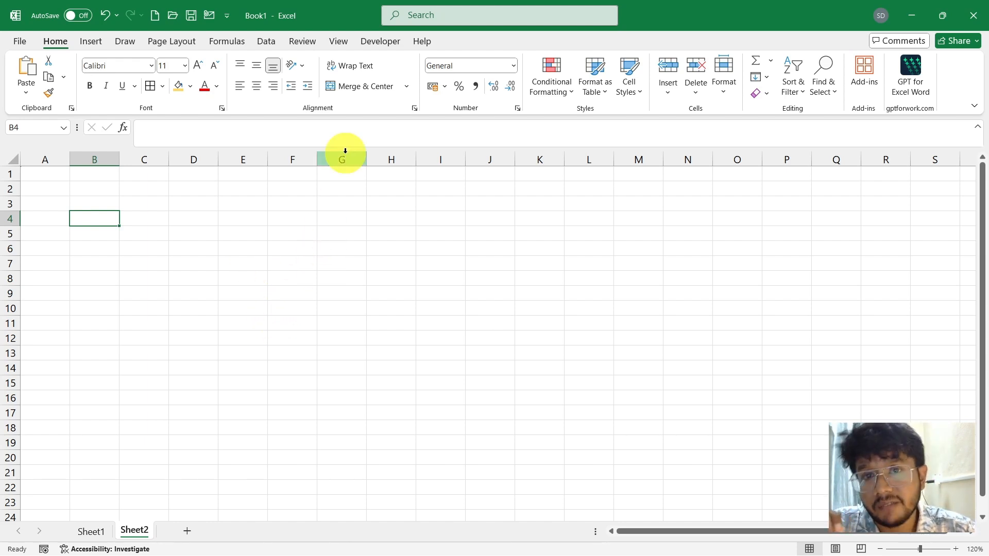
Open the Help pane and leave it floating over the worksheet.
click(422, 43)
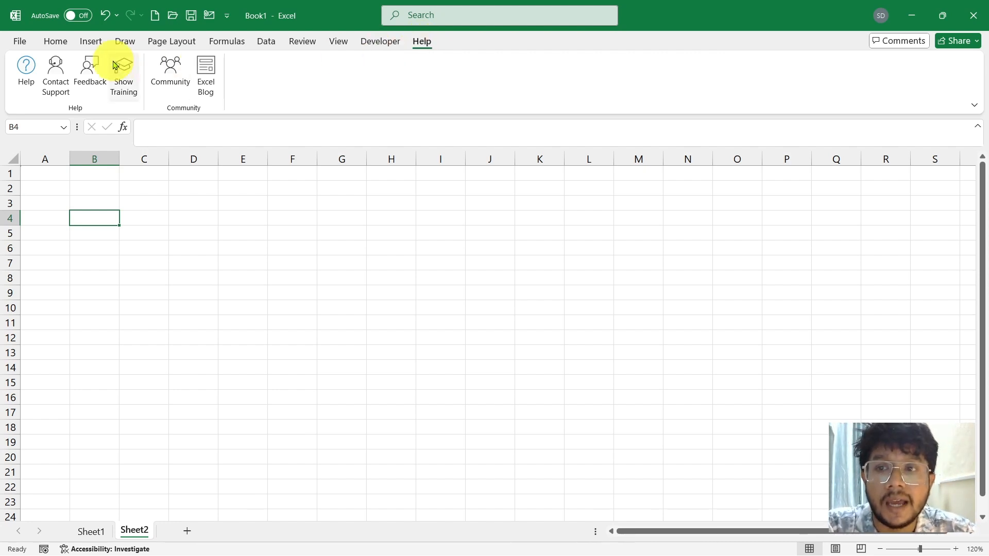
click(25, 78)
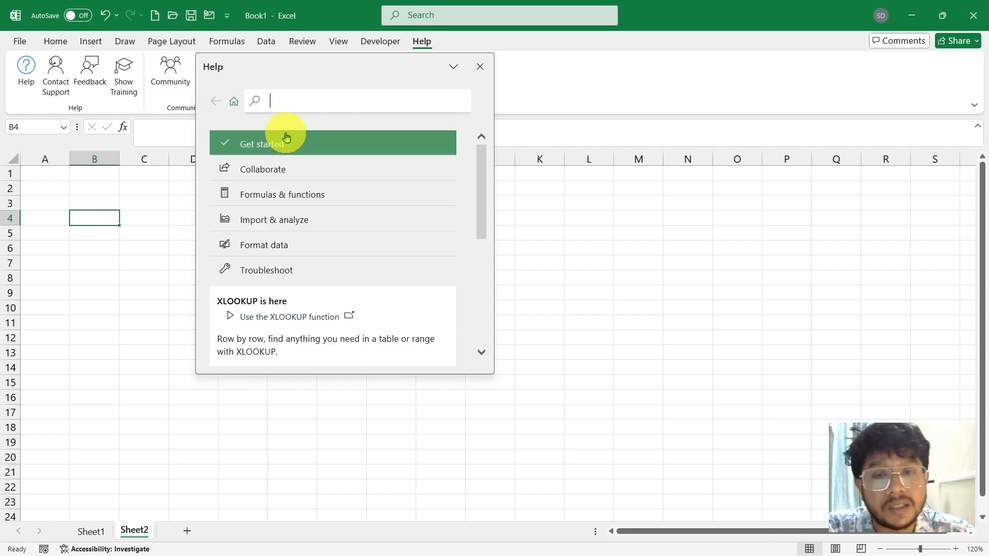
click(394, 66)
double_click(393, 66)
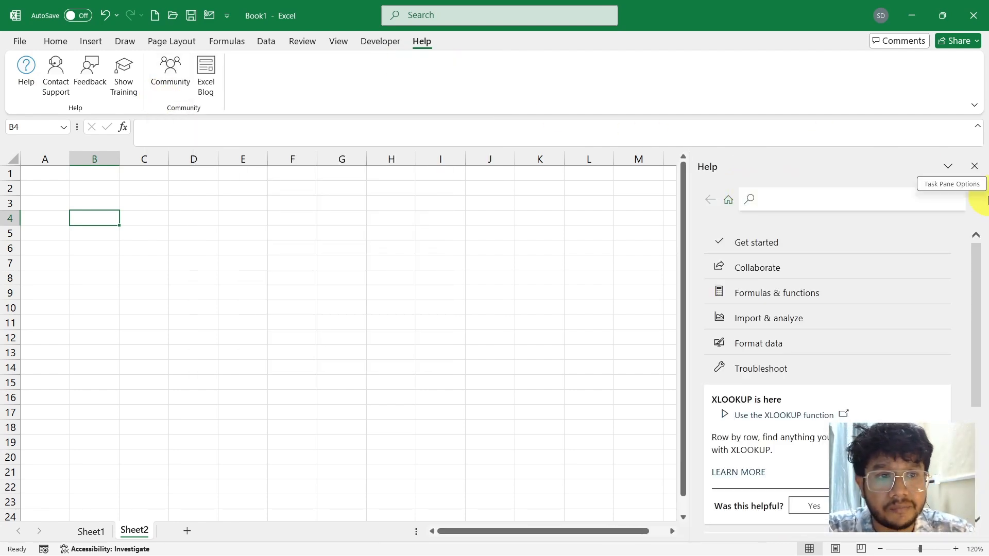
click(947, 166)
click(924, 186)
Search the help for "functions".
click(353, 136)
text(functio)
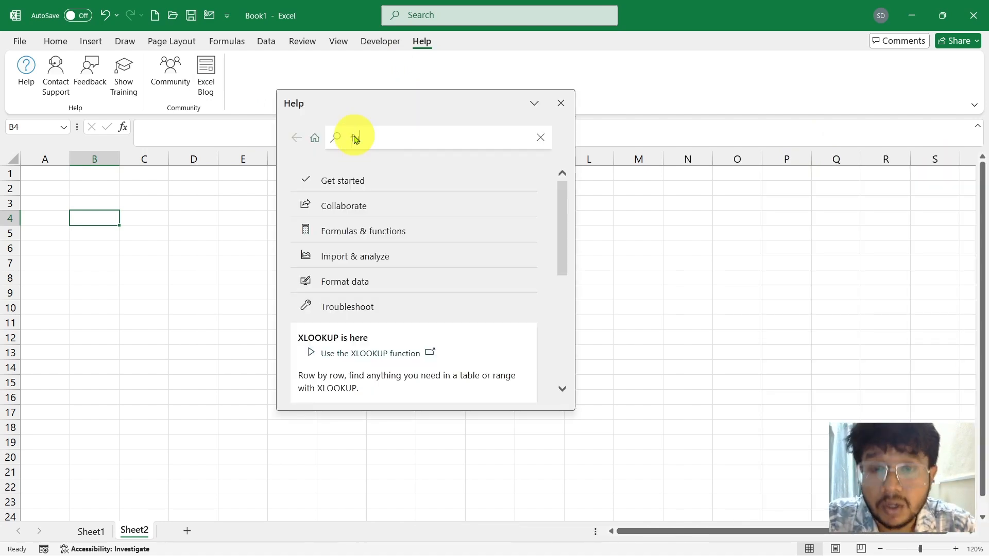
text(ns)
key(Return)
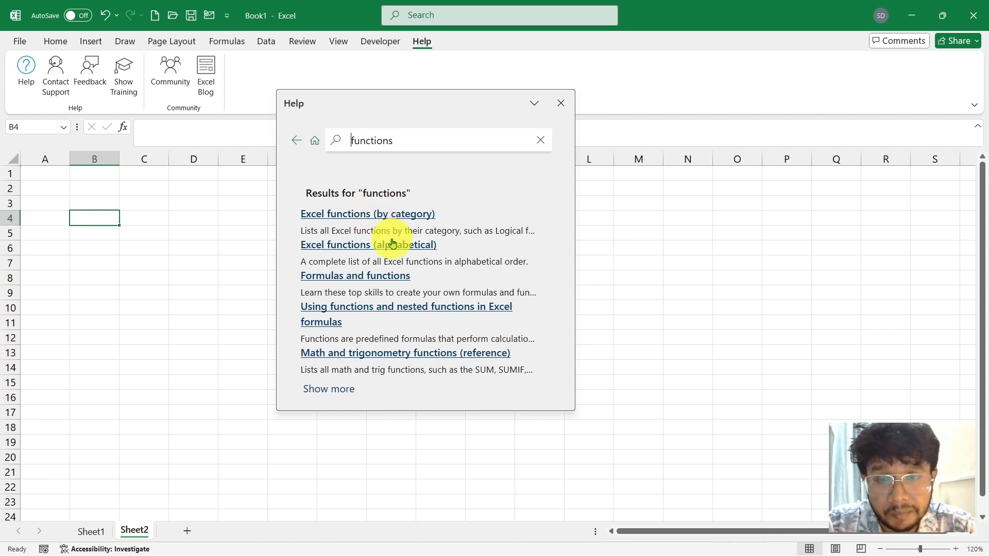
Expand the Logical functions category in the "Excel functions (by category)" article and enlarge the Help pane.
click(404, 220)
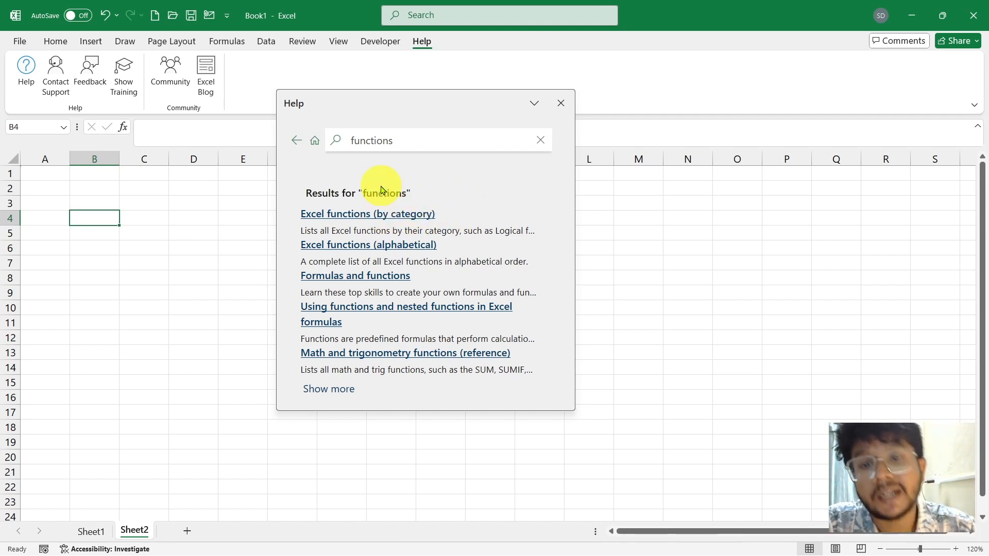
scroll(355, 244, down, 3)
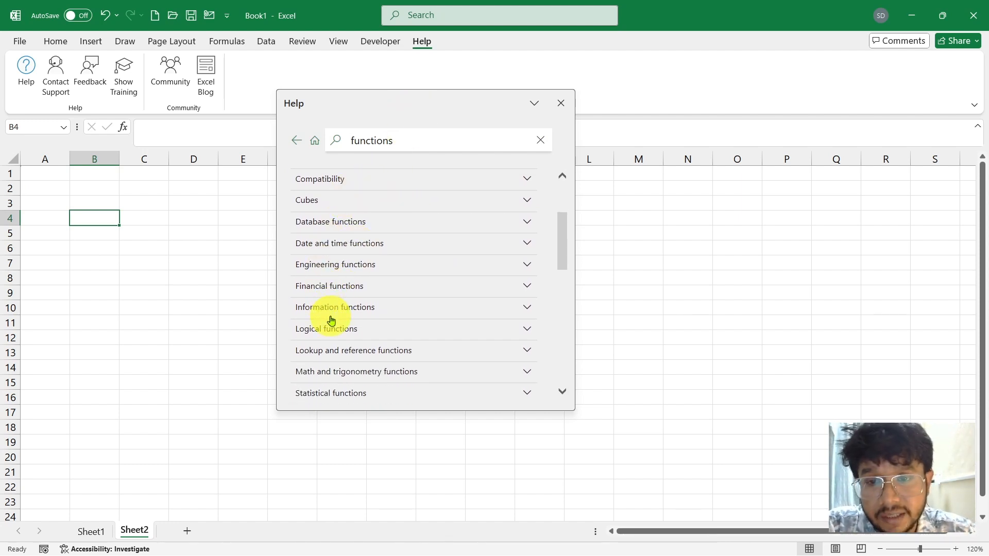
click(308, 330)
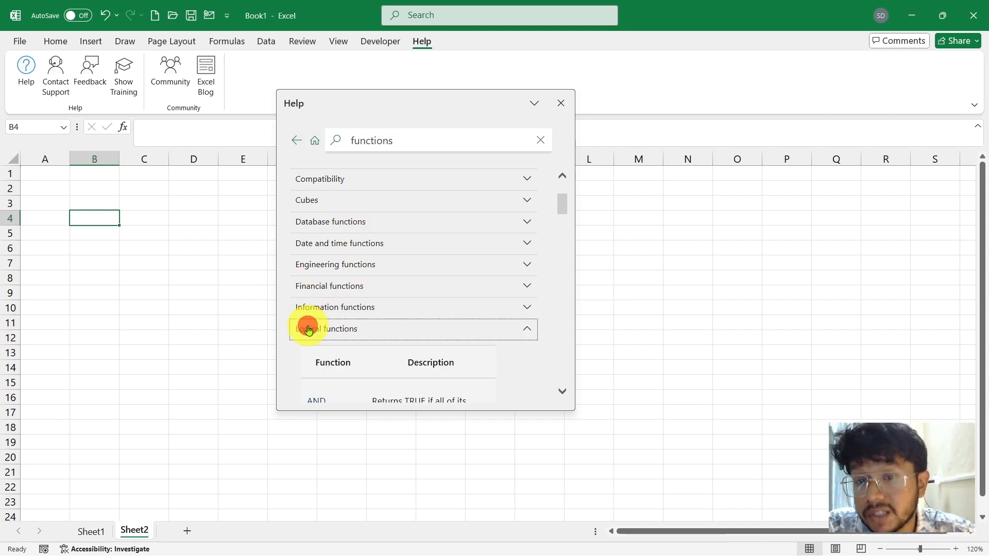
scroll(409, 192, down, 3)
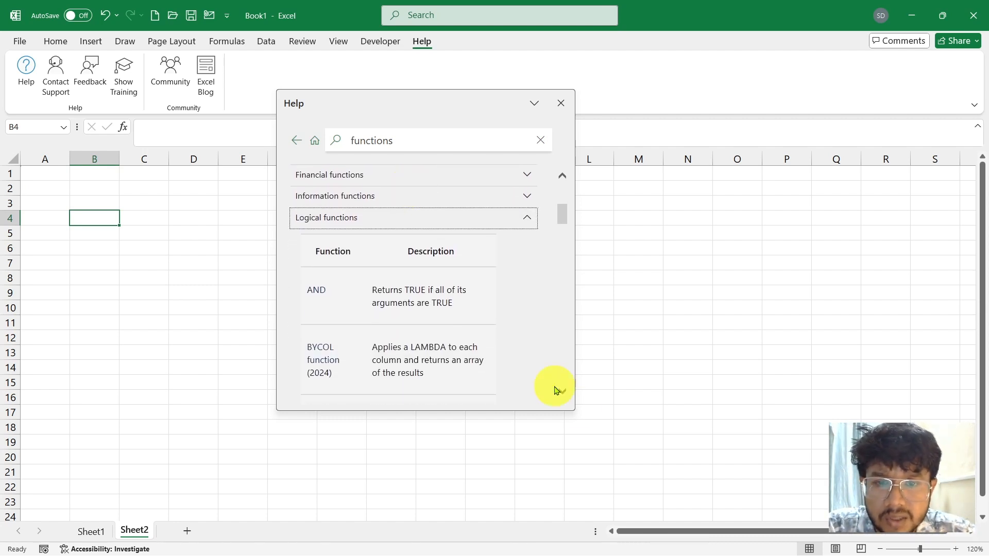
double_click(573, 408)
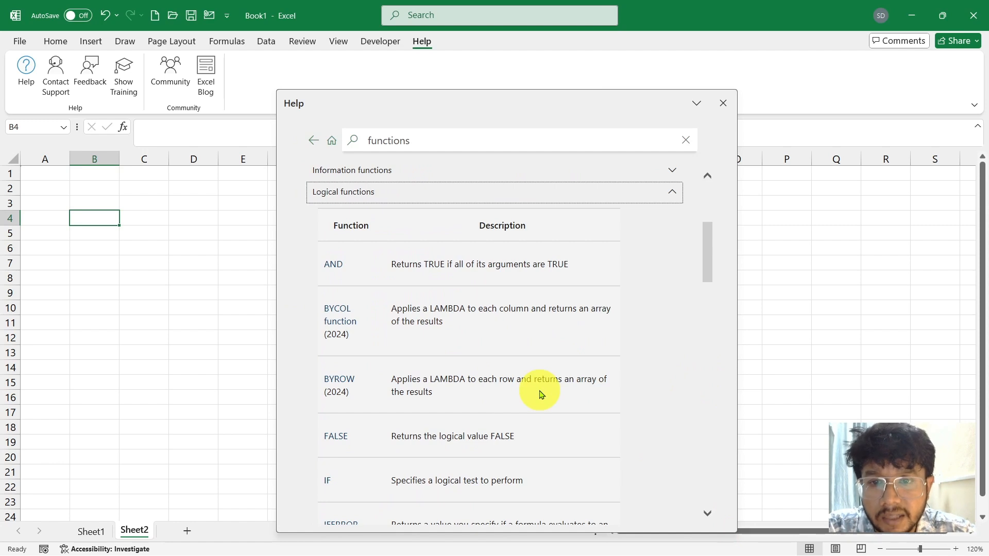
Examine the logical functions list, reading each function's description and version marker from AND through XOR.
scroll(354, 291, down, 2)
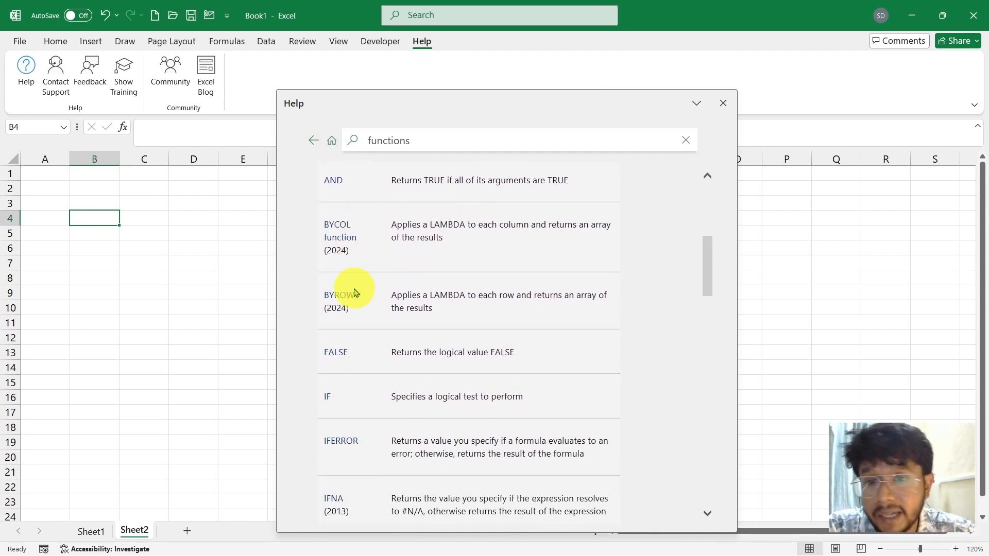
scroll(354, 291, down, 5)
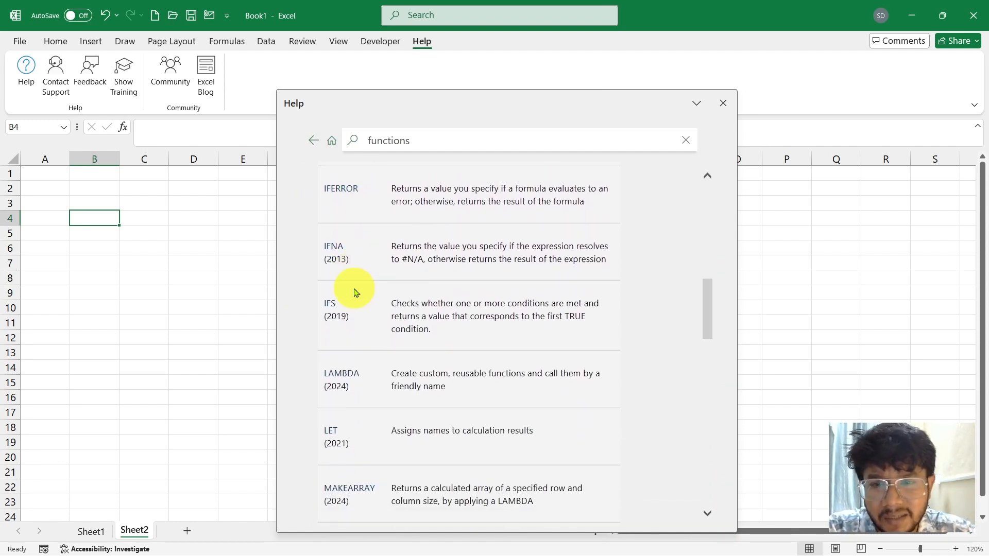
scroll(353, 291, down, 1)
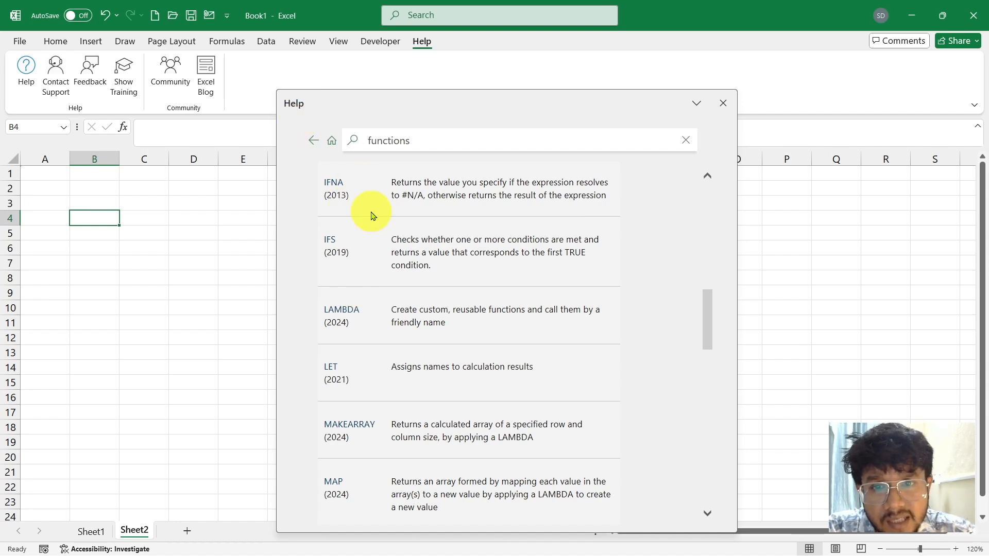
scroll(372, 215, up, 3)
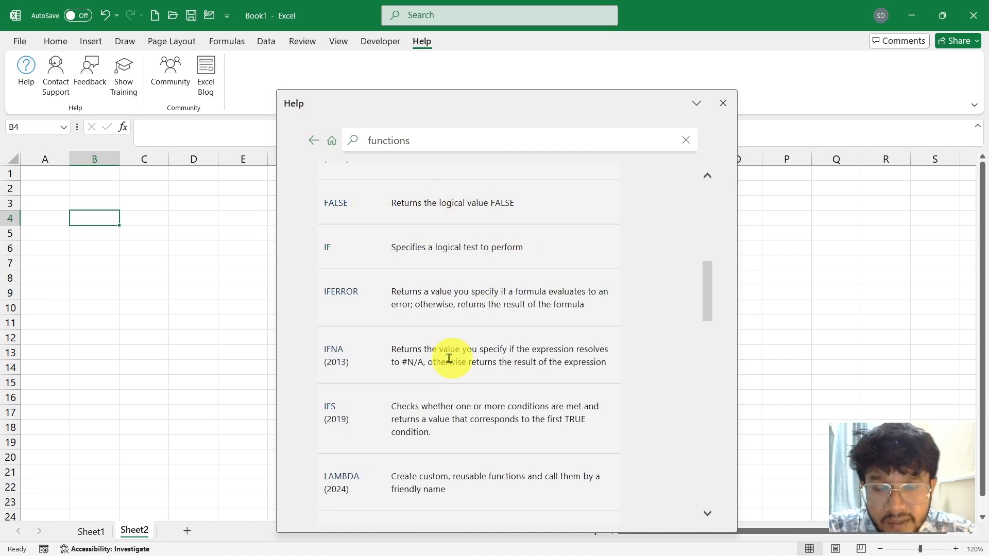
scroll(453, 355, up, 2)
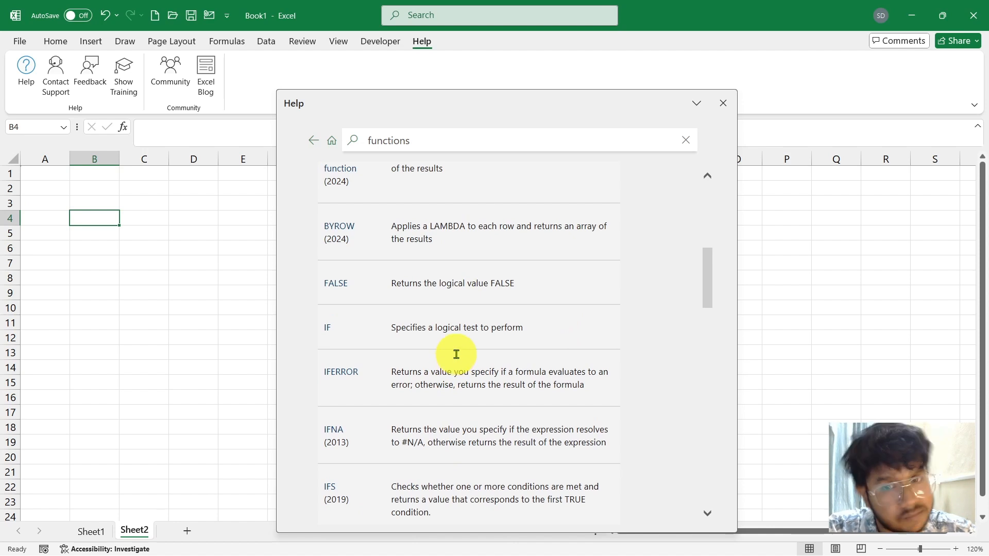
scroll(457, 355, up, 2)
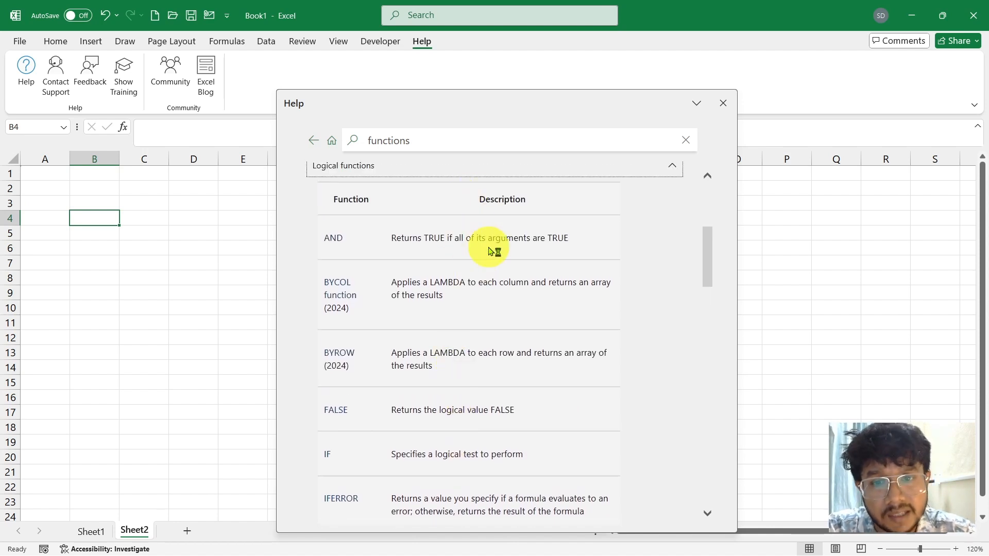
scroll(489, 252, down, 4)
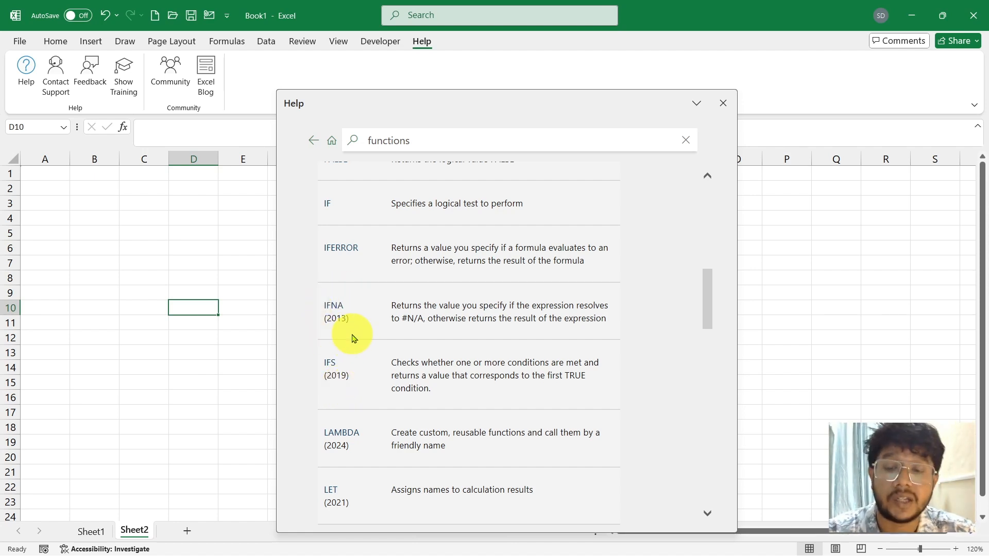
scroll(355, 337, down, 2)
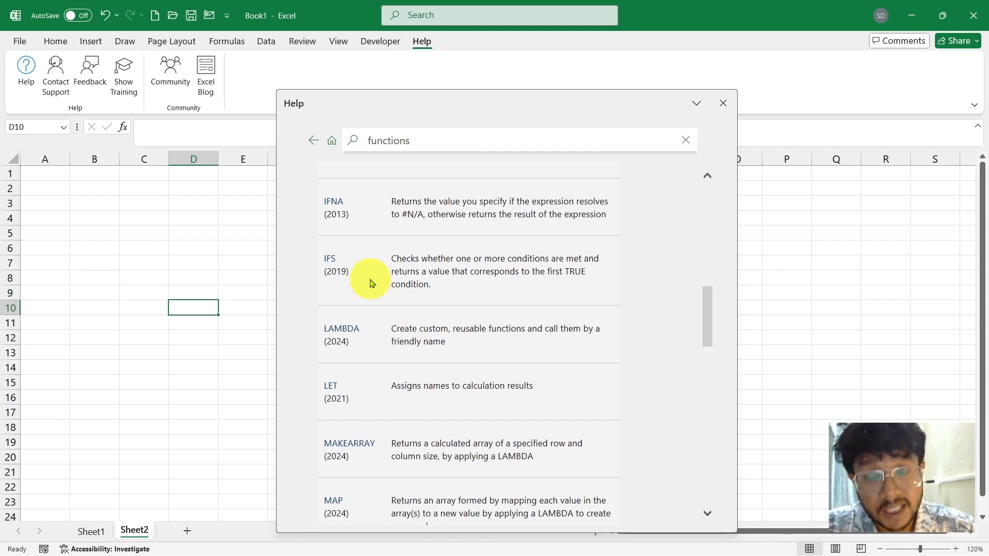
scroll(371, 283, up, 1)
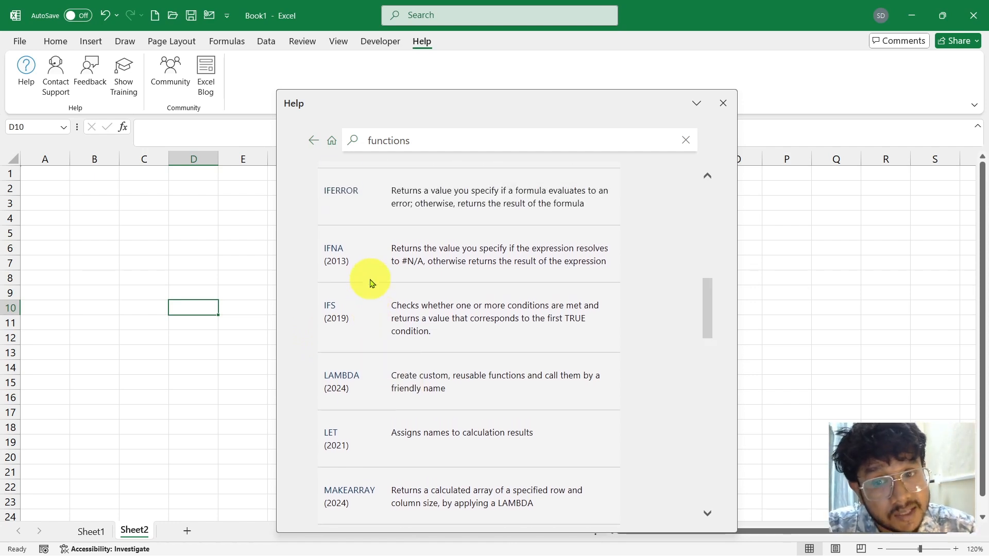
scroll(370, 284, down, 1)
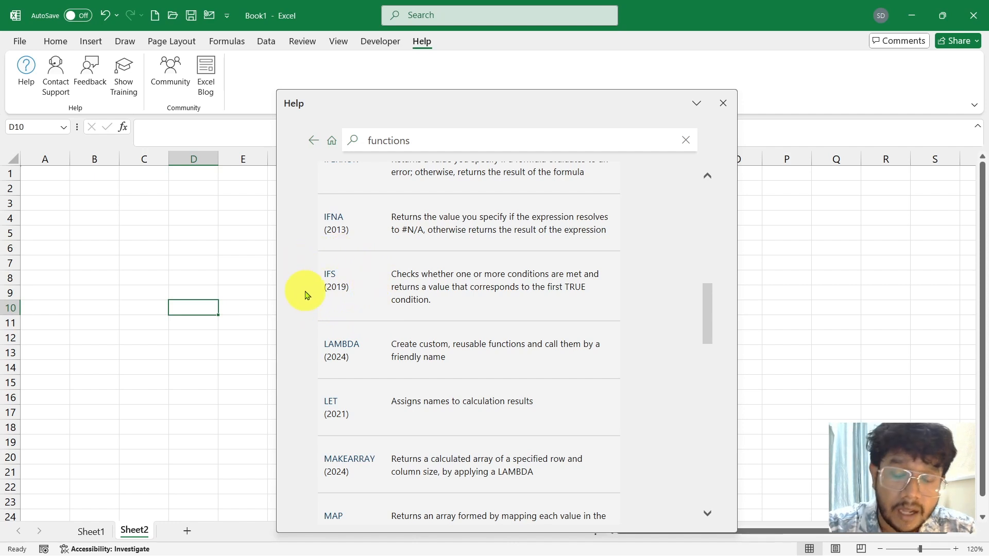
scroll(353, 301, down, 3)
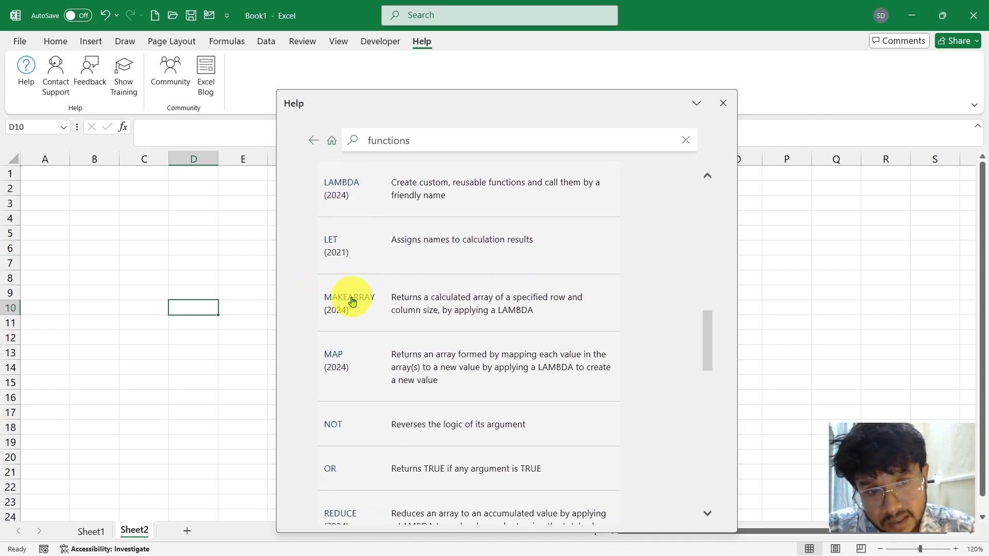
scroll(352, 301, down, 1)
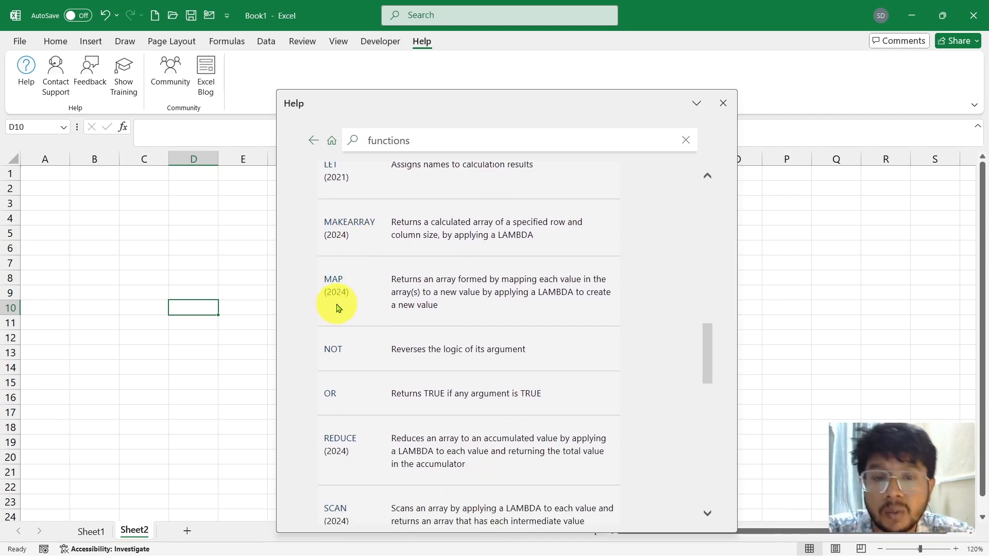
scroll(338, 308, down, 3)
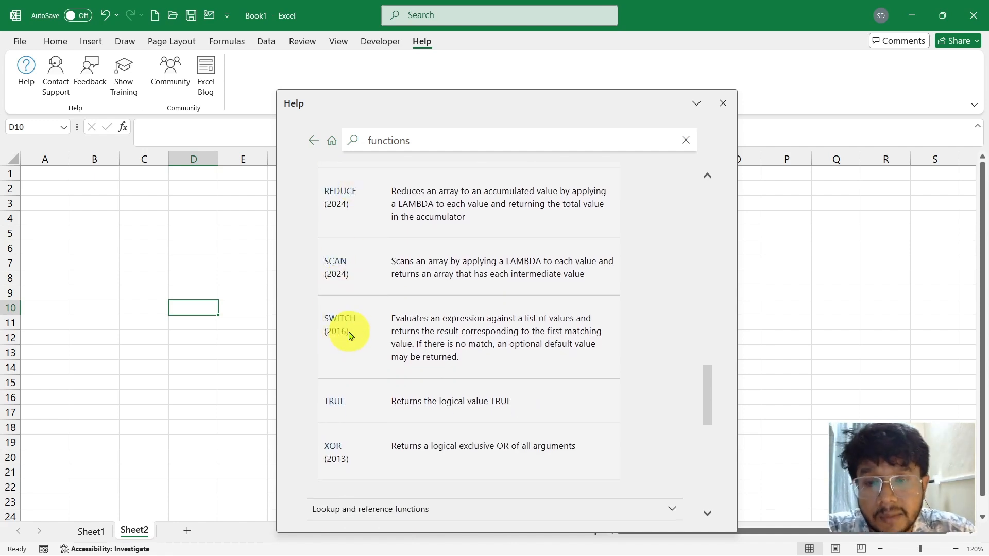
scroll(357, 332, up, 2)
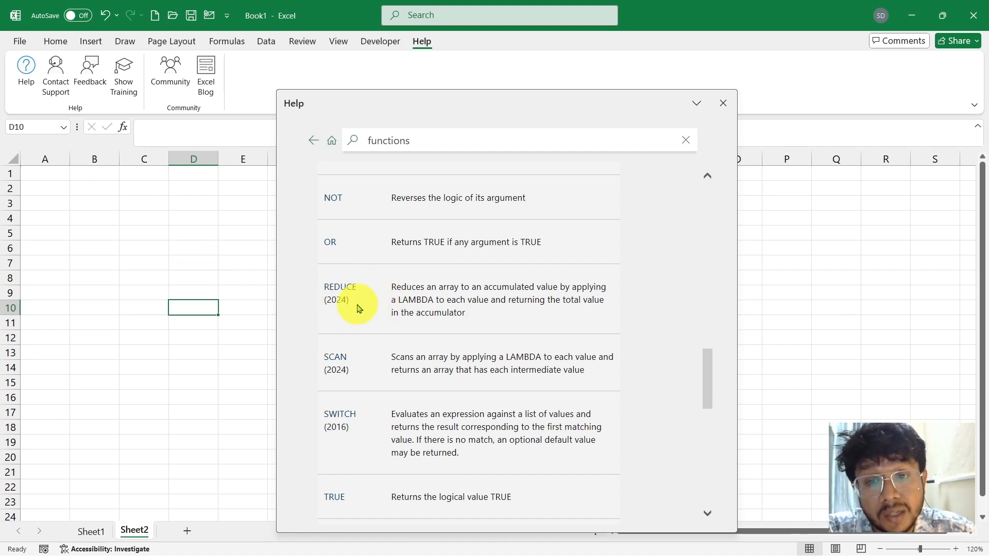
Check whether REDUCE is offered by starting the formula =reduc in cell D7, and cancel the entry.
click(189, 272)
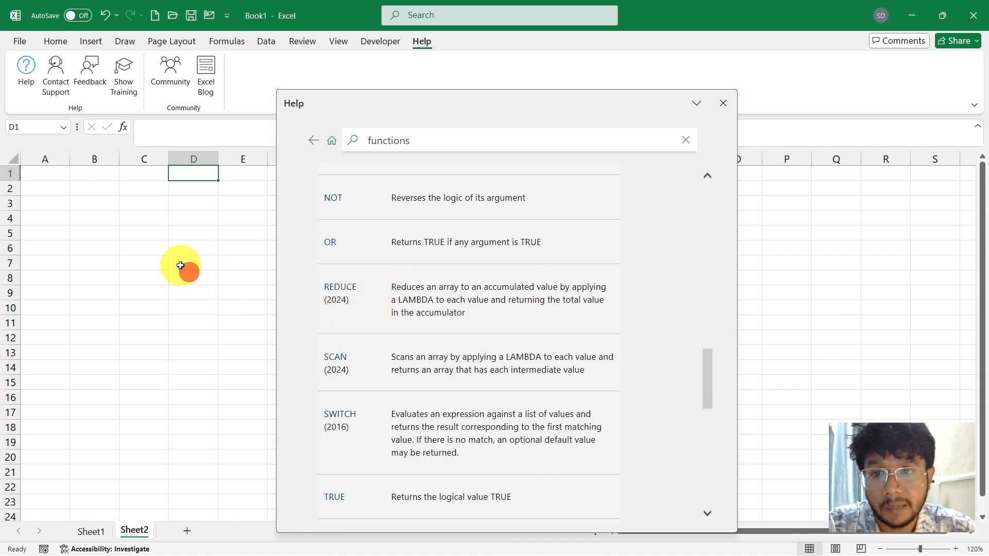
double_click(180, 263)
text(=reduc)
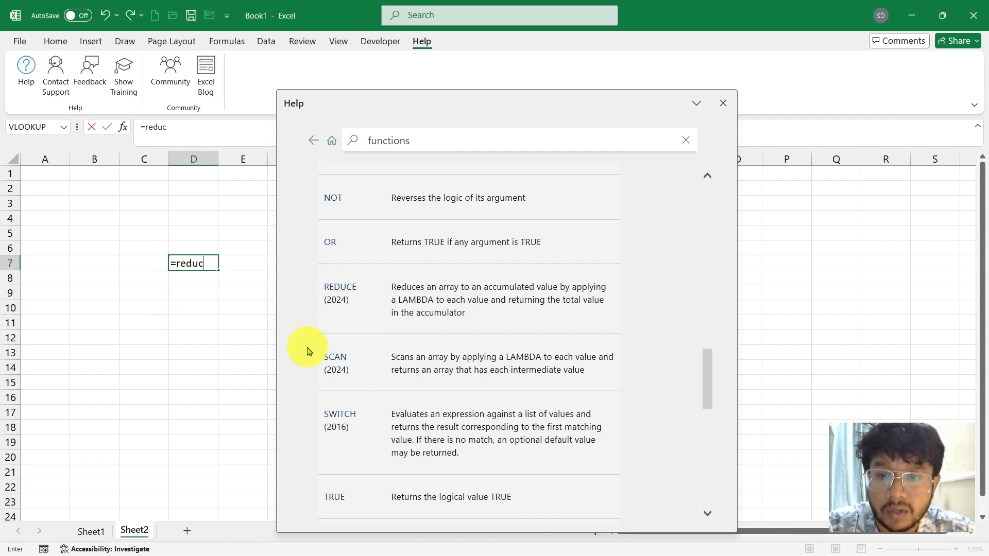
key(Escape)
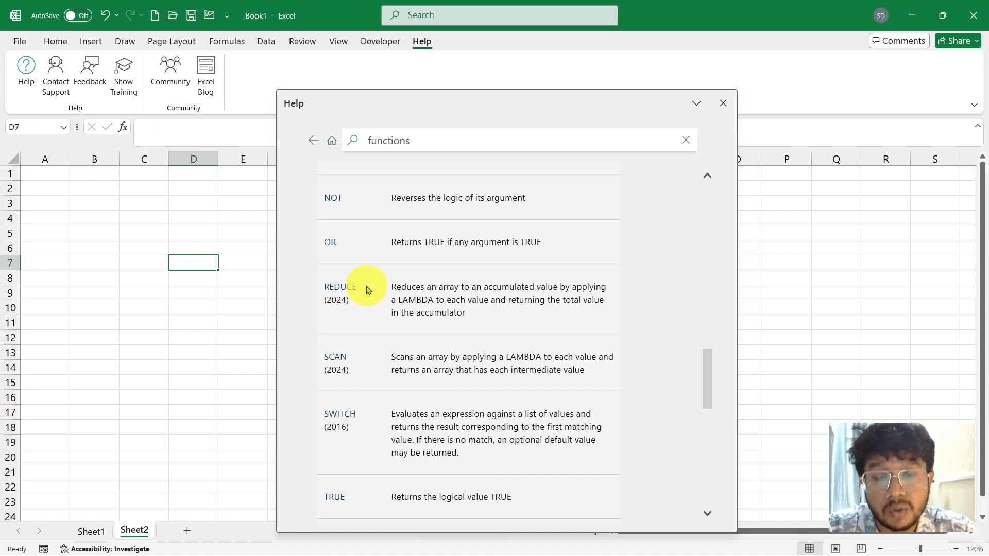
Review the remaining function categories and the version note through the end of the article, and close the Help pane.
scroll(453, 360, down, 3)
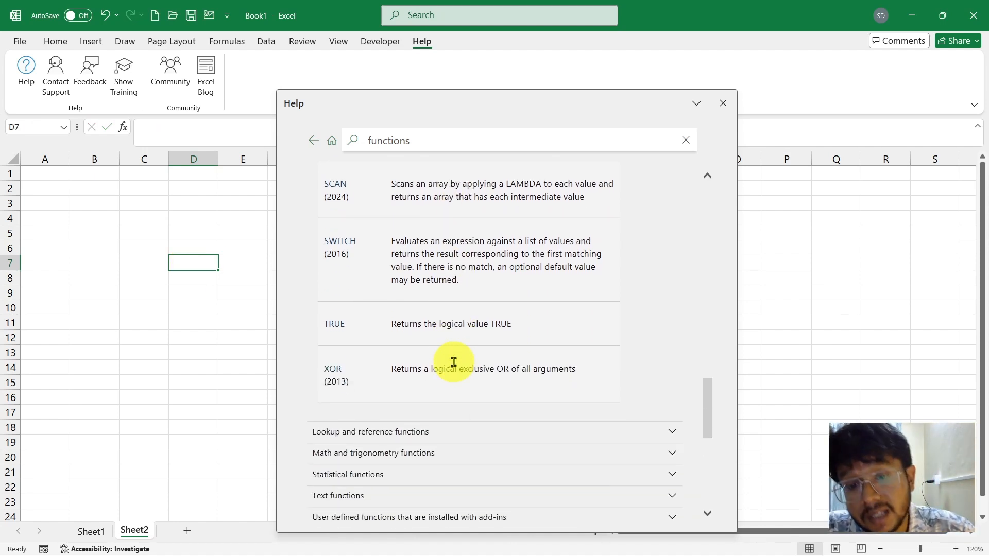
scroll(453, 362, up, 1)
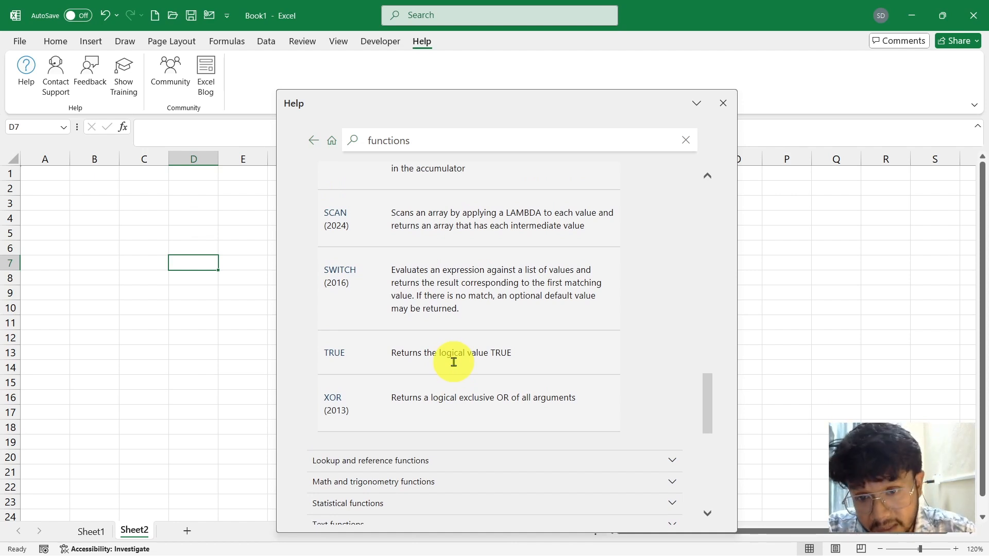
scroll(453, 361, down, 3)
scroll(386, 316, up, 7)
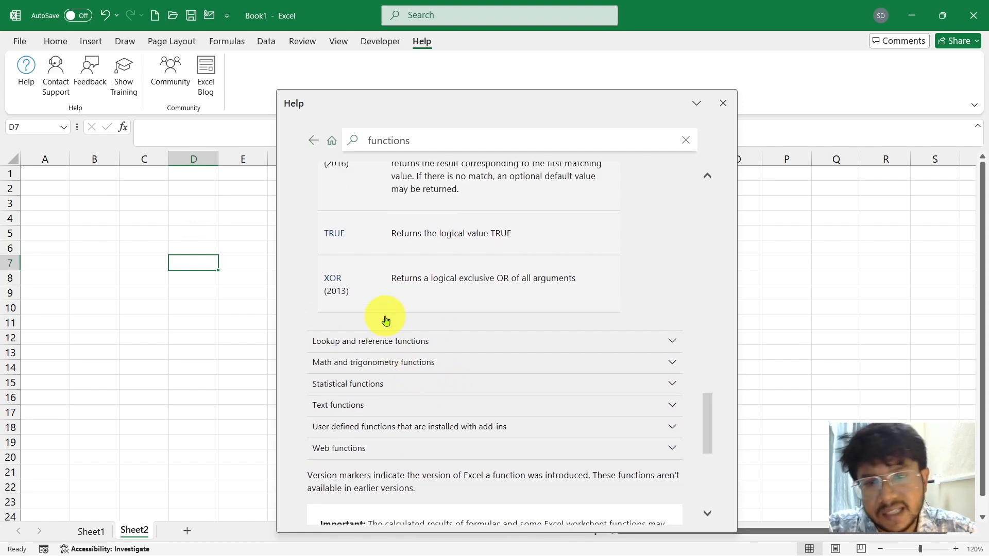
scroll(384, 320, up, 2)
scroll(385, 320, down, 10)
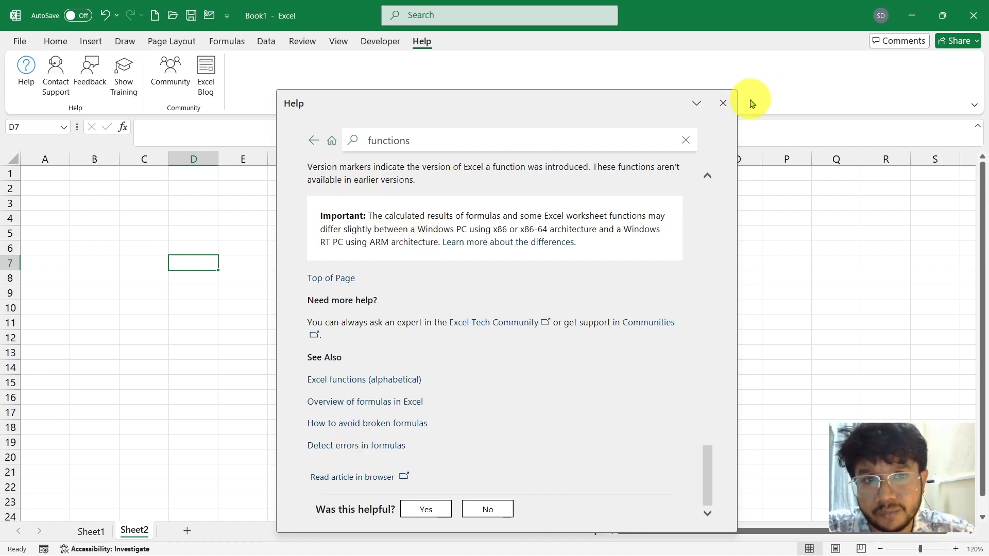
click(724, 103)
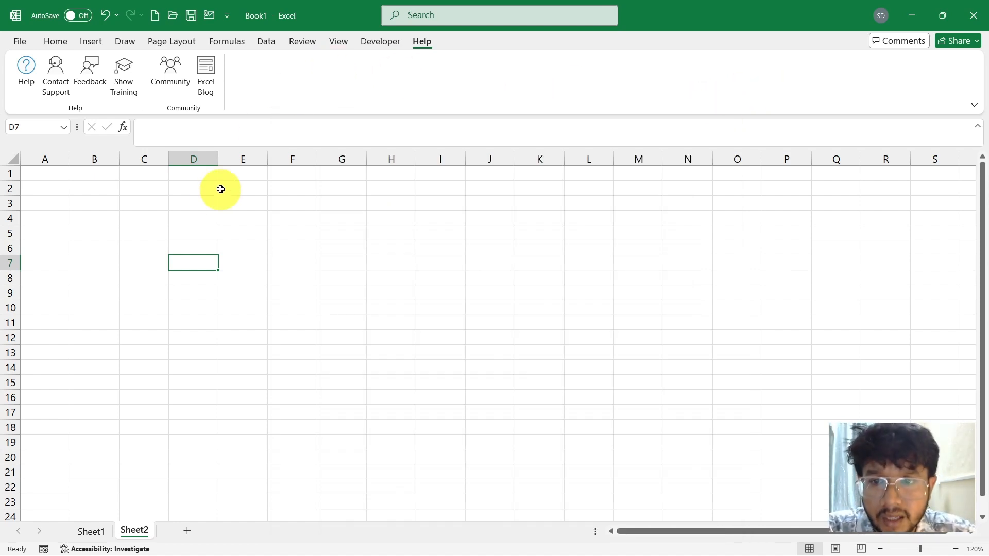
Enter the numbers 17, 2, 5, 45 and 53 down cells D7 to D11.
click(66, 44)
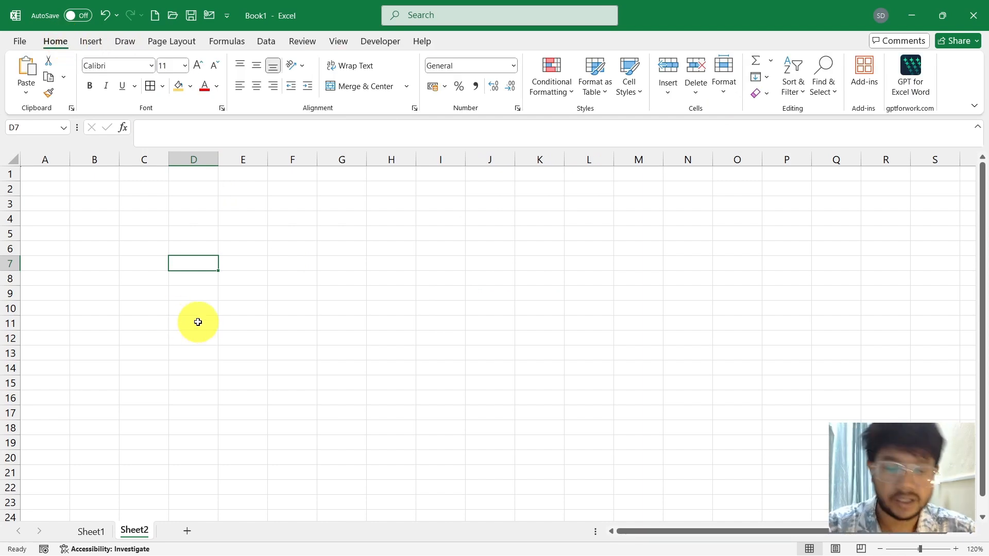
text(1)
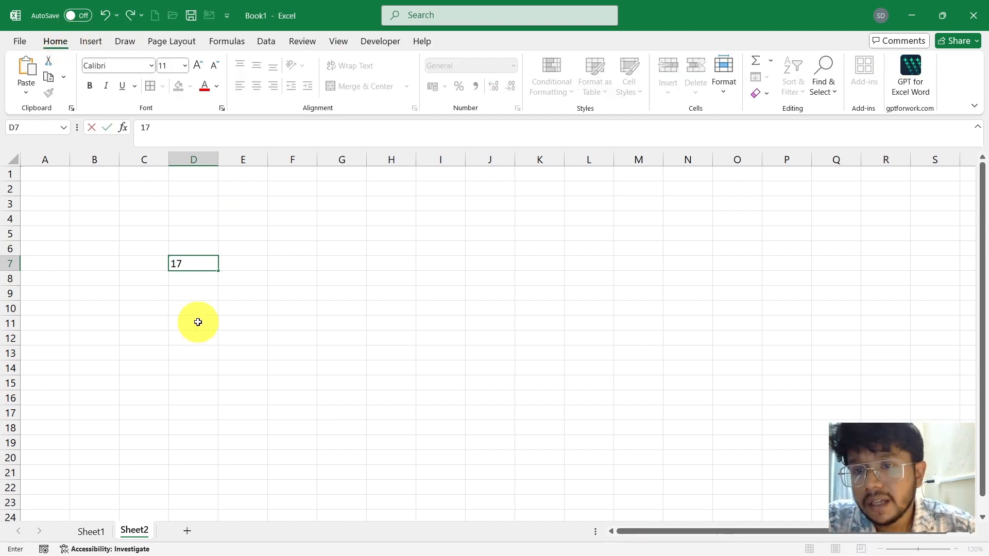
text(7)
key(Return)
text(2)
key(Return)
text(5)
key(Return)
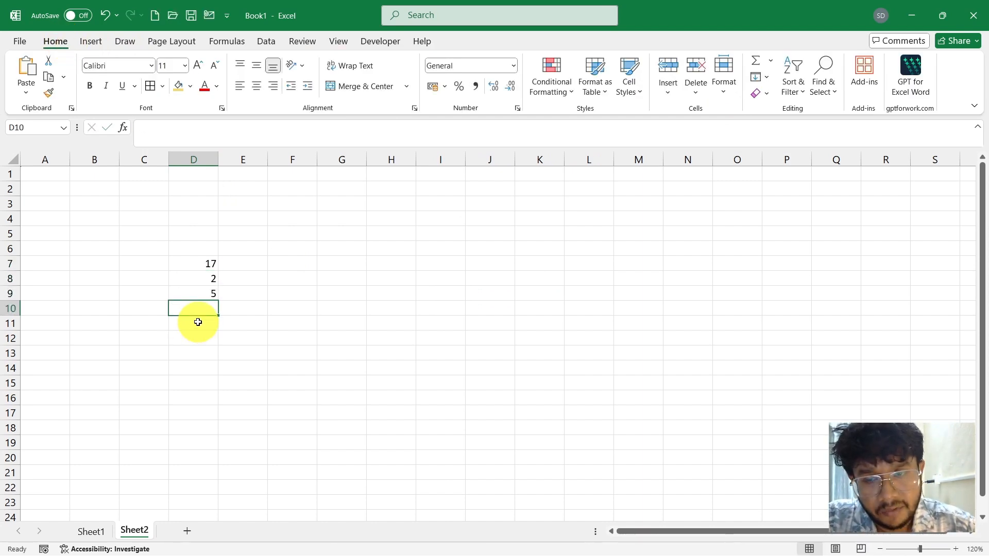
text(45)
key(Return)
text(53)
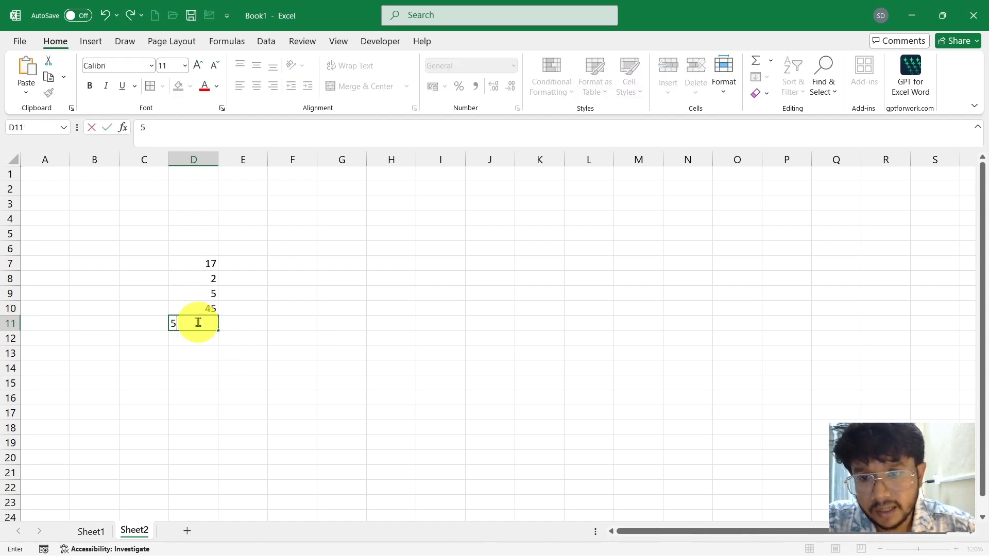
key(Return)
Enter a SUM formula in cell D13 with 12 as its first argument and the second argument left empty.
click(201, 354)
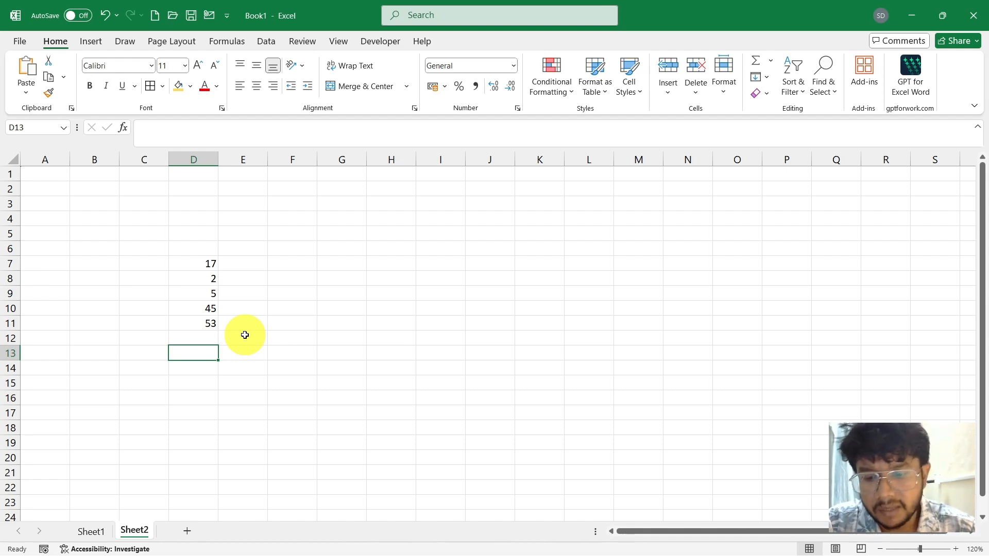
text(`)
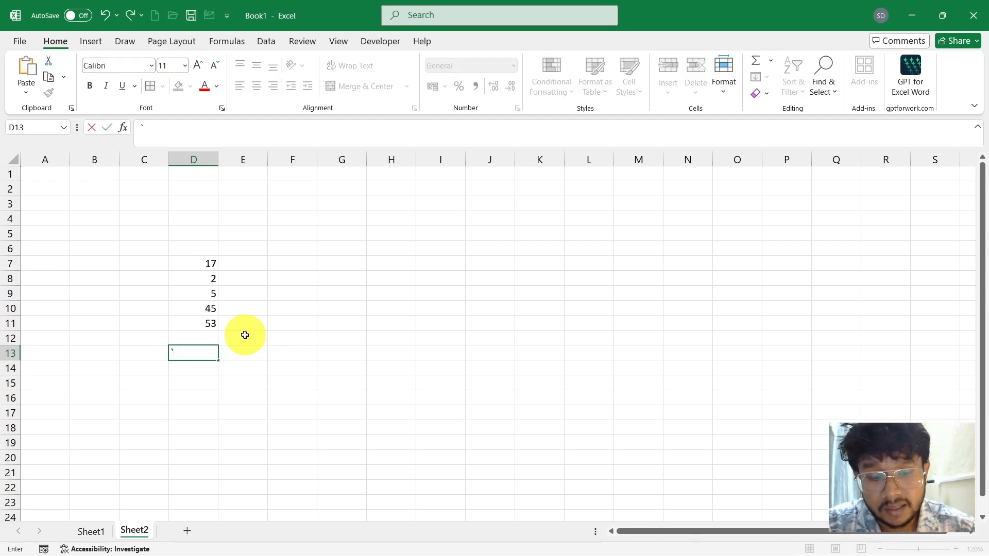
key(Escape)
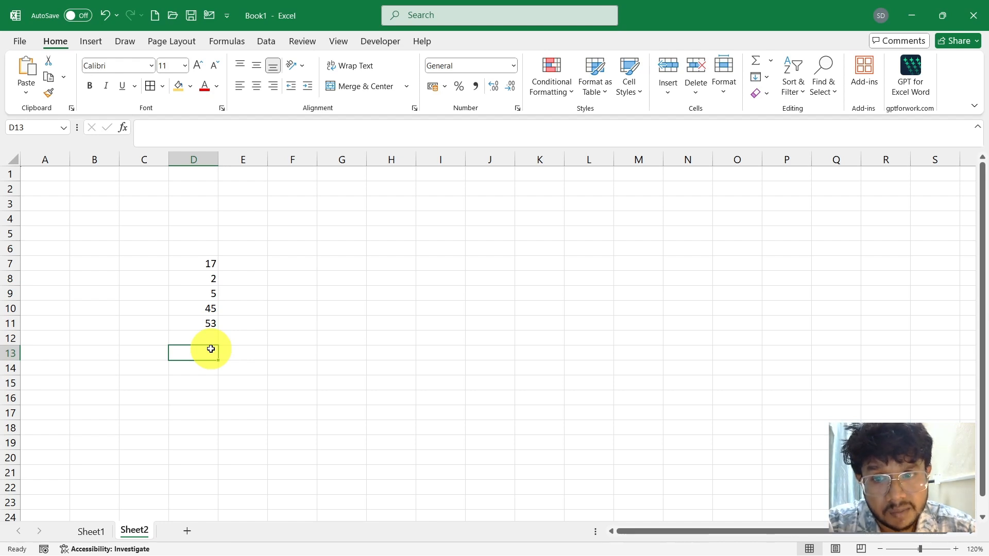
text(=)
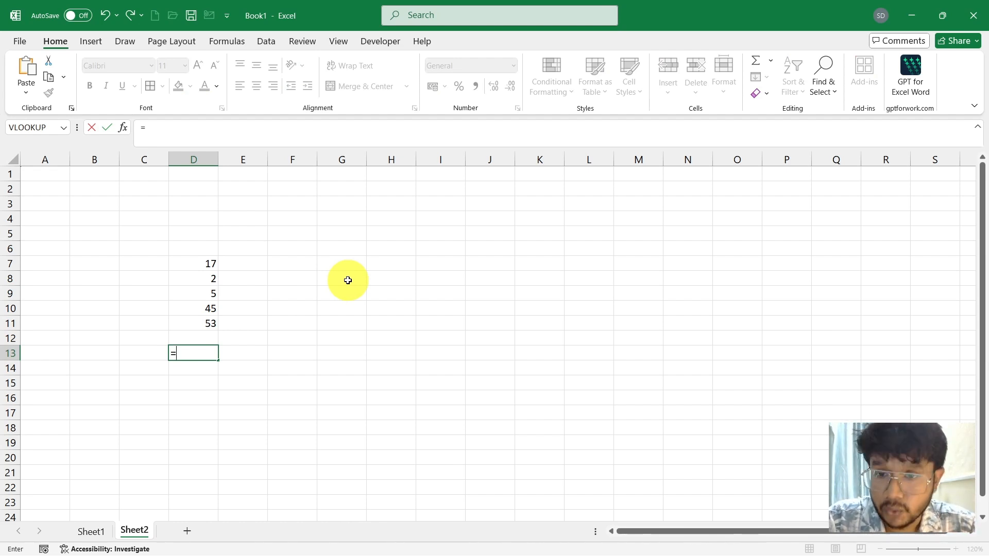
text(s)
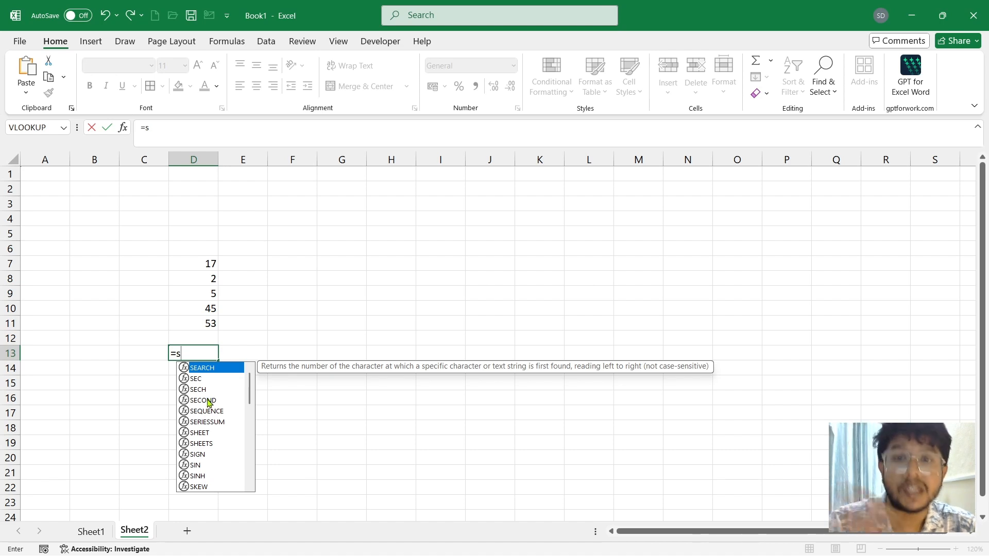
scroll(196, 437, down, 4)
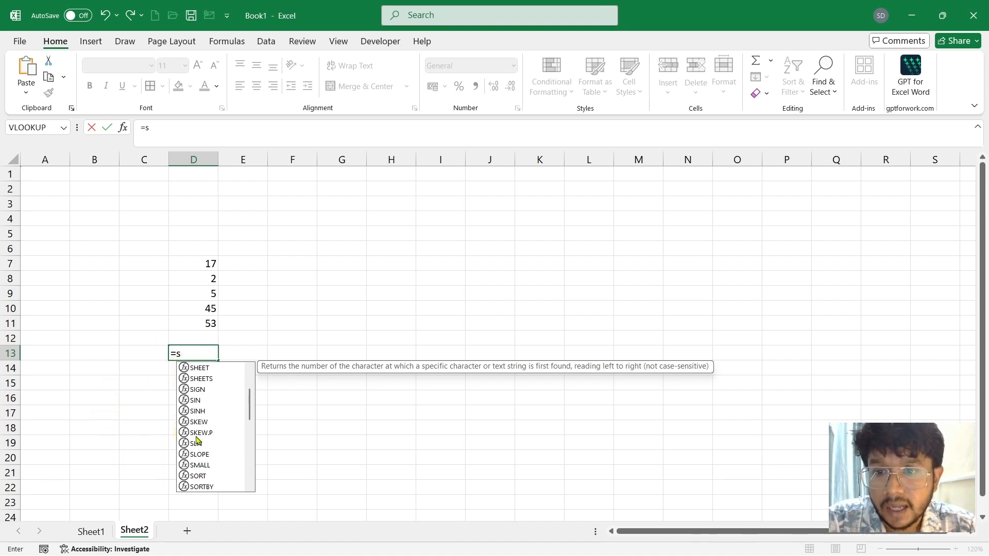
text(u)
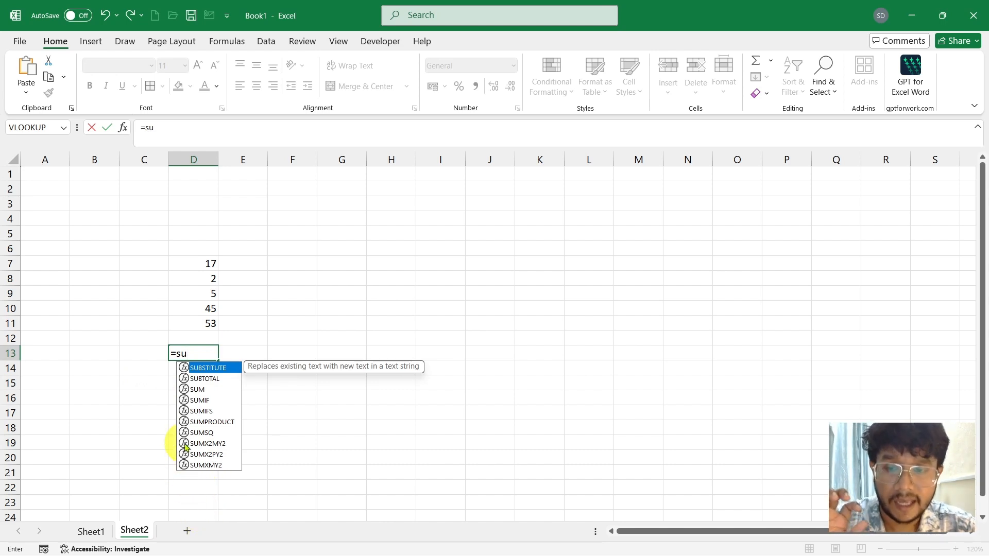
click(198, 390)
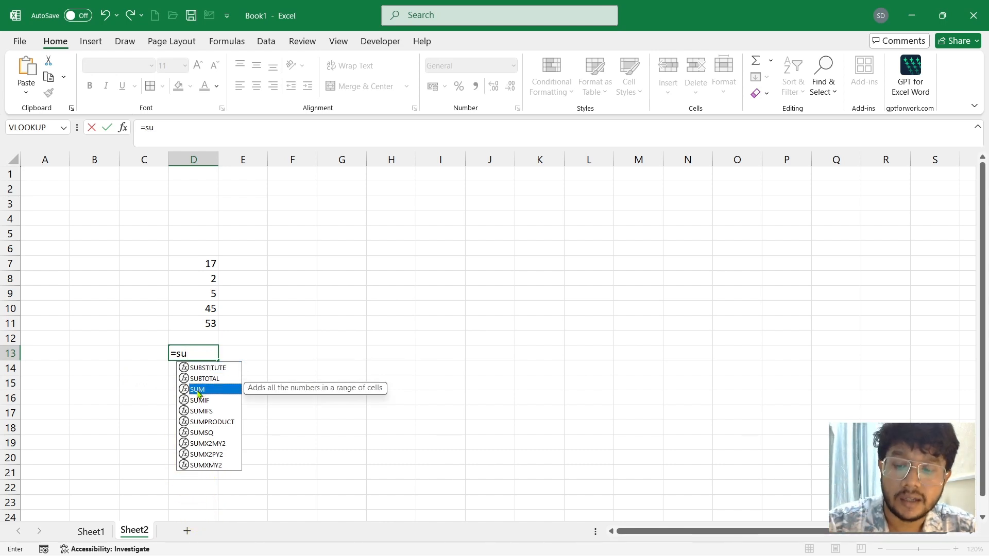
double_click(198, 391)
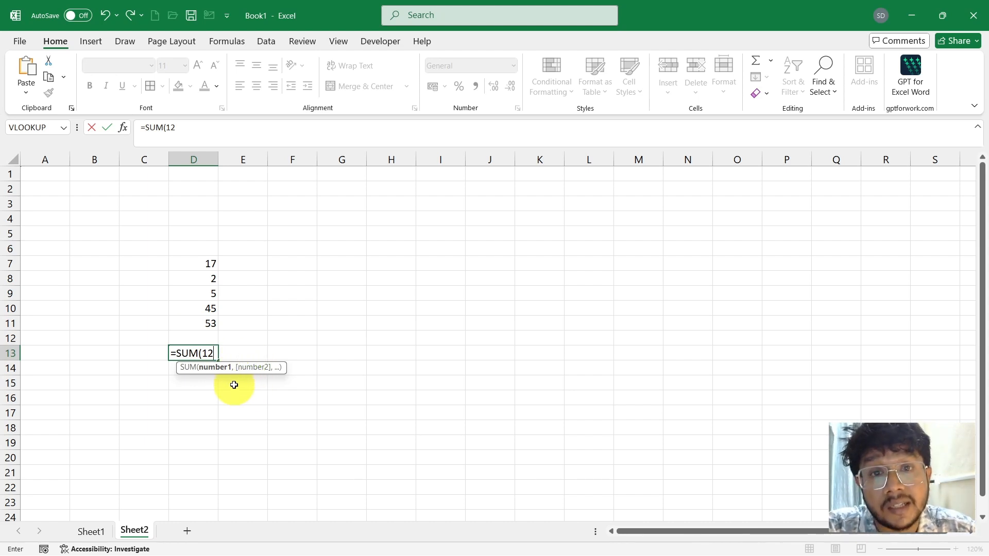
text(,)
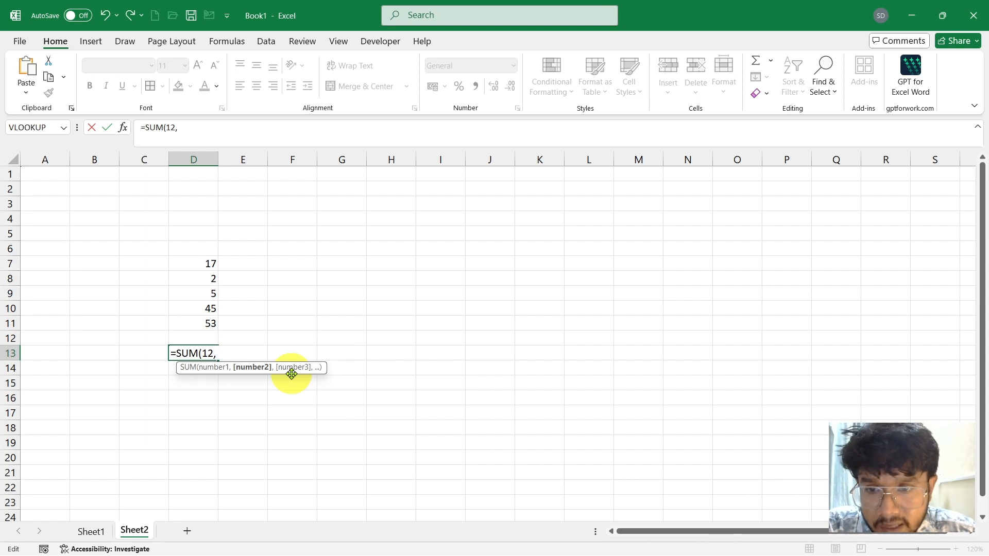
key(Return)
Complete the formula in D13 with the typed numbers 5, 5 and 9, making it =SUM(12,5,5,9).
double_click(210, 353)
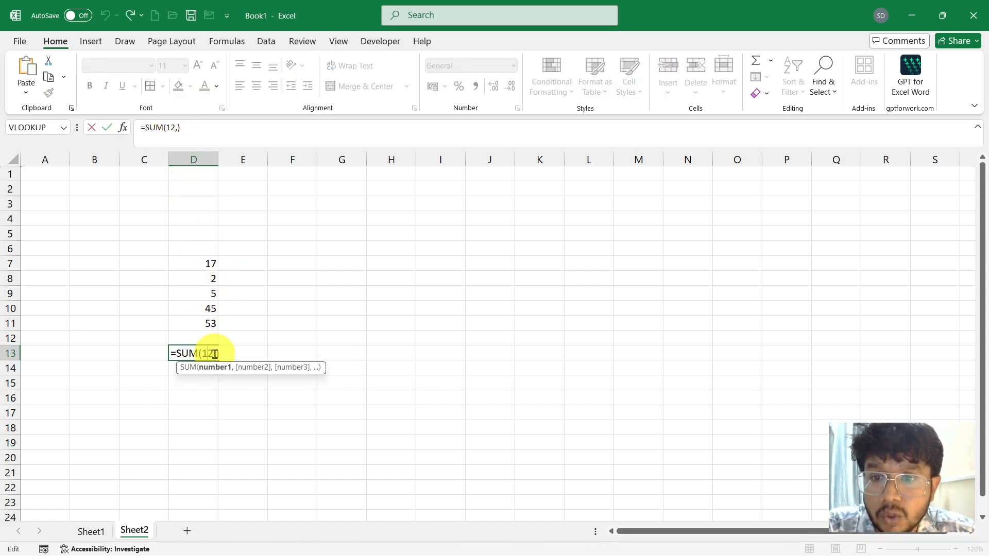
click(214, 354)
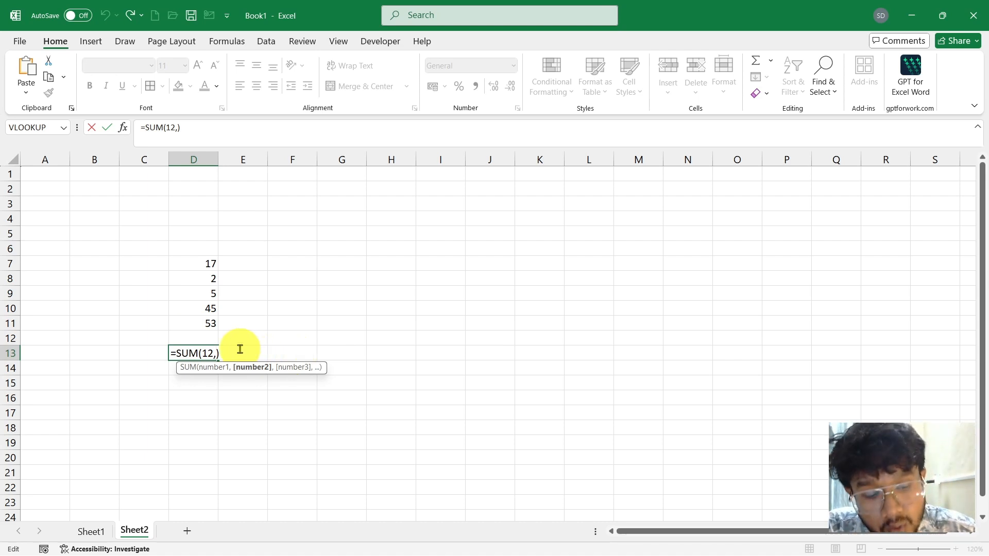
text(5,5)
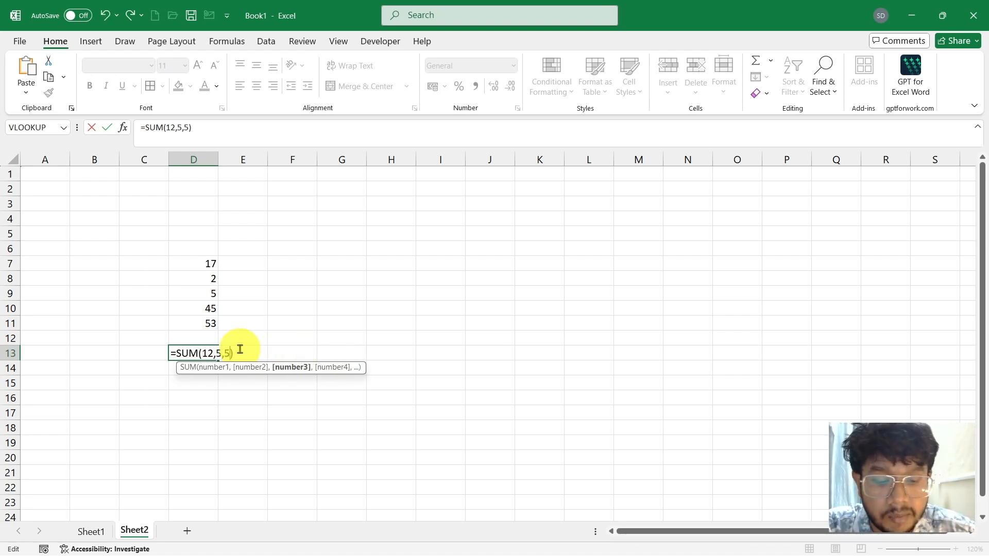
text(m)
key(BackSpace)
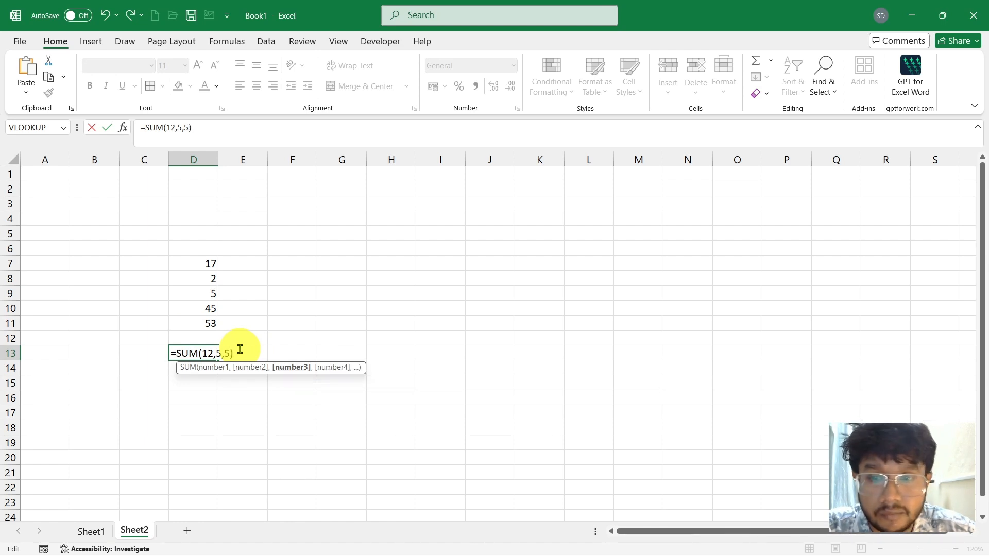
text(,9)
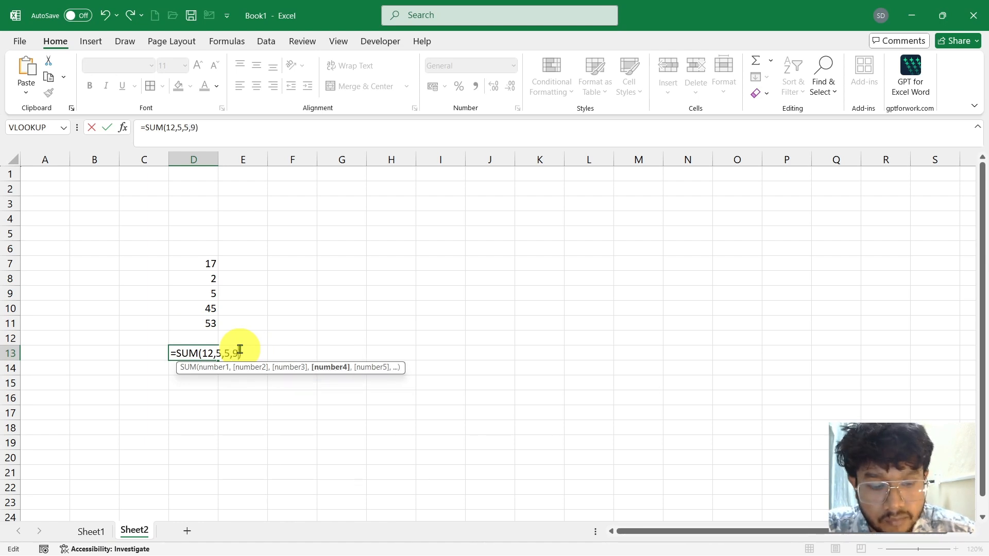
key(Return)
Replace the typed numbers in D13's SUM formula with the separate cell references D7, D9 and D11.
click(199, 354)
double_click(200, 355)
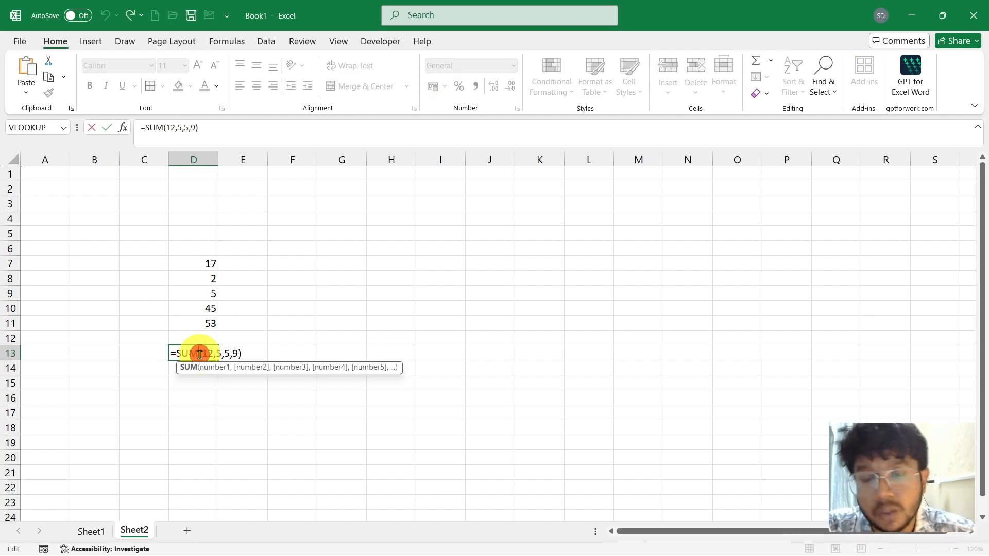
drag(204, 354, 239, 355)
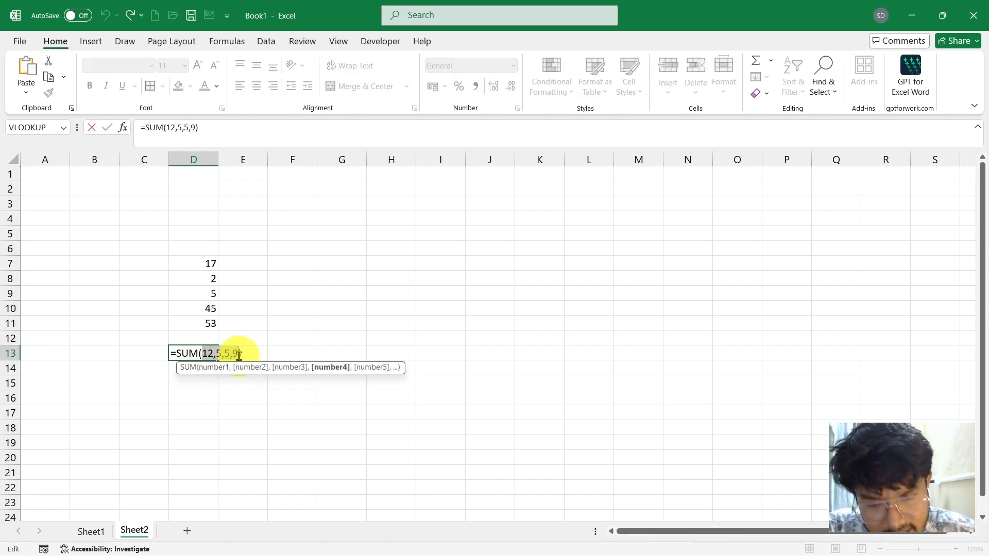
key(BackSpace)
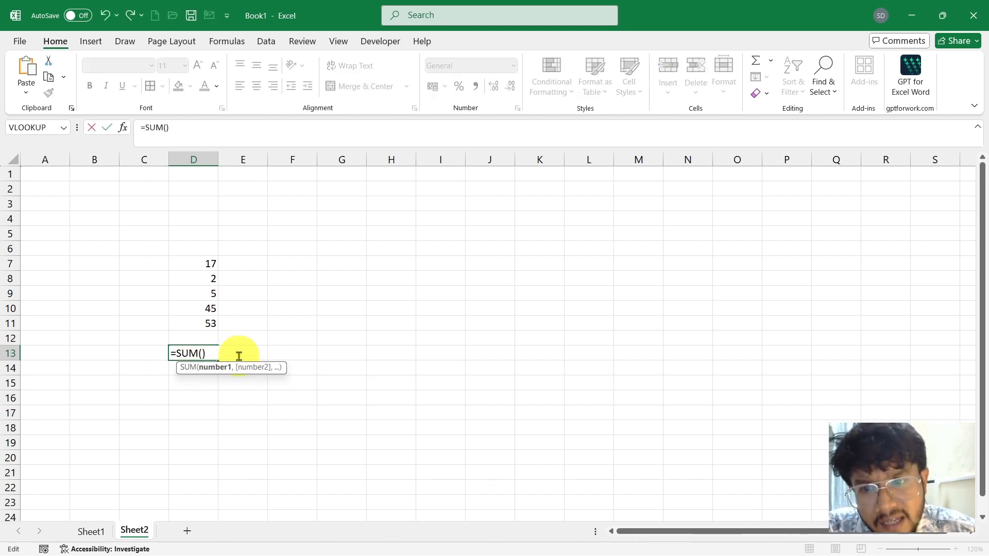
click(202, 264)
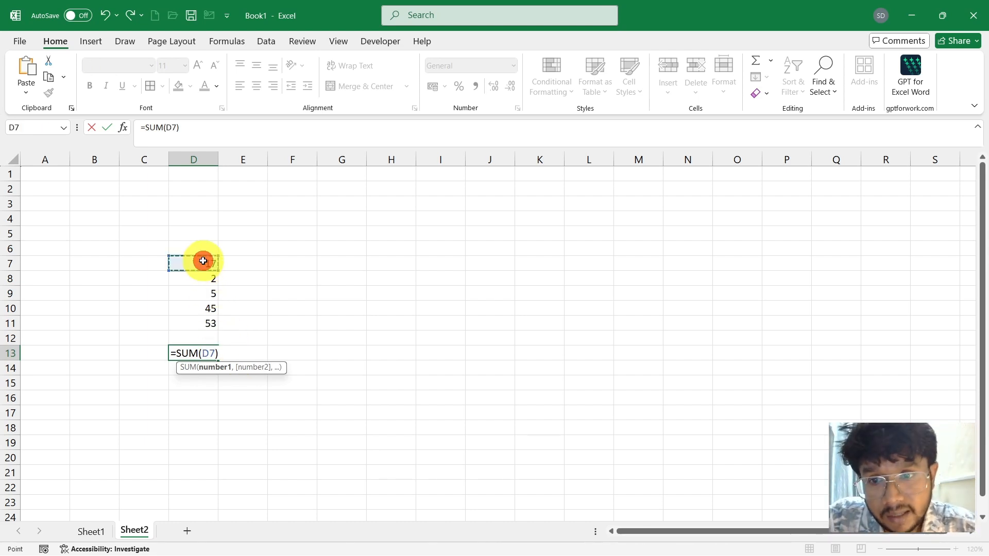
text(,)
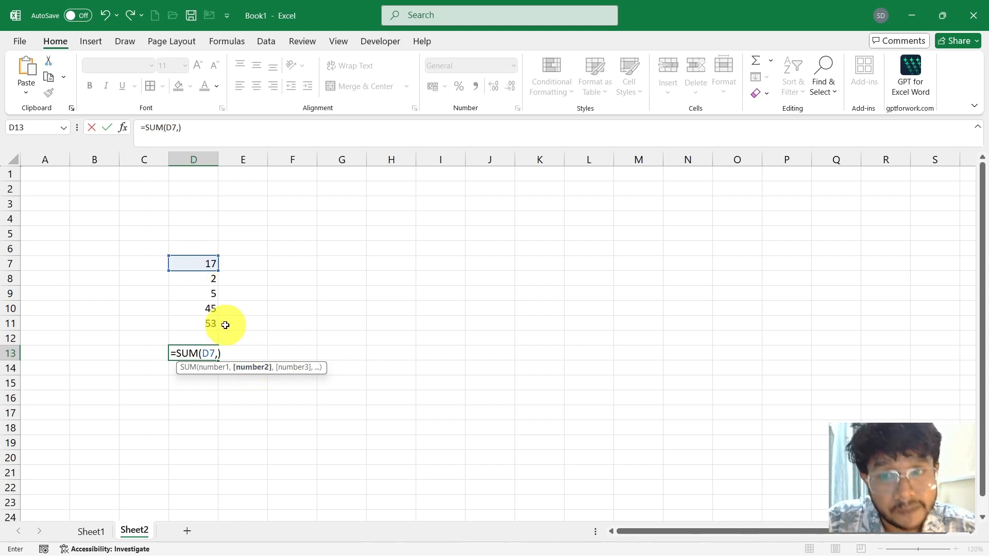
click(202, 294)
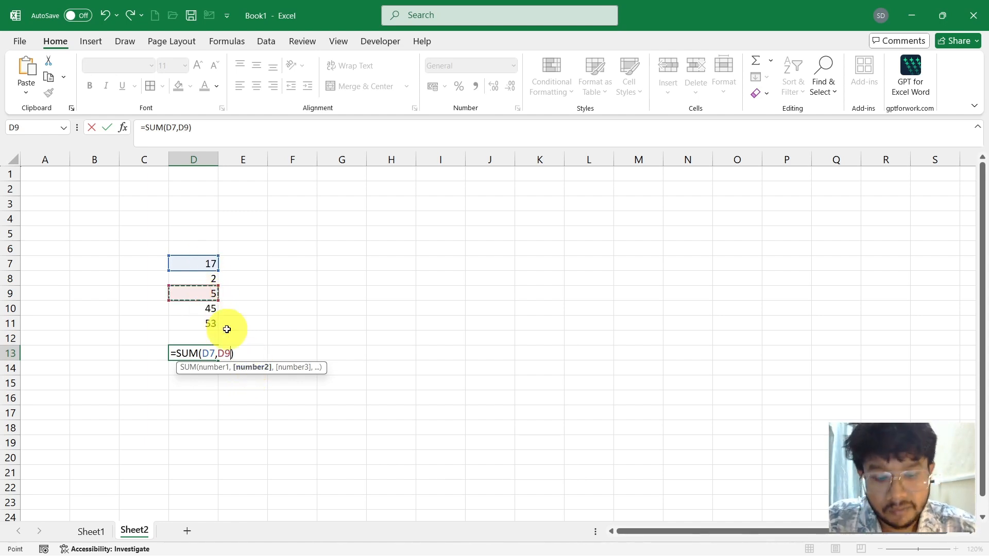
text(,)
click(202, 323)
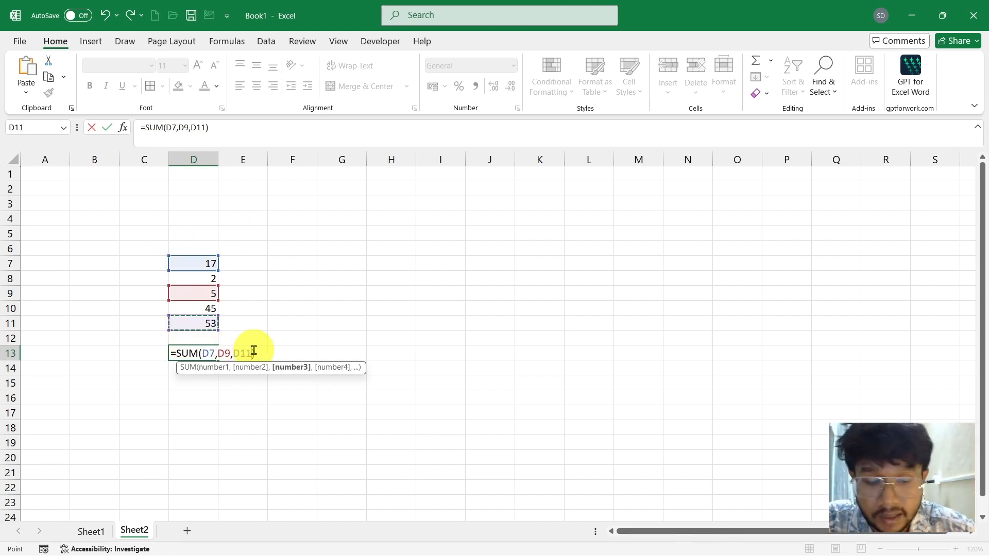
key(Return)
Replace the individual references in D13's SUM formula with the continuous range D7:D11.
double_click(199, 353)
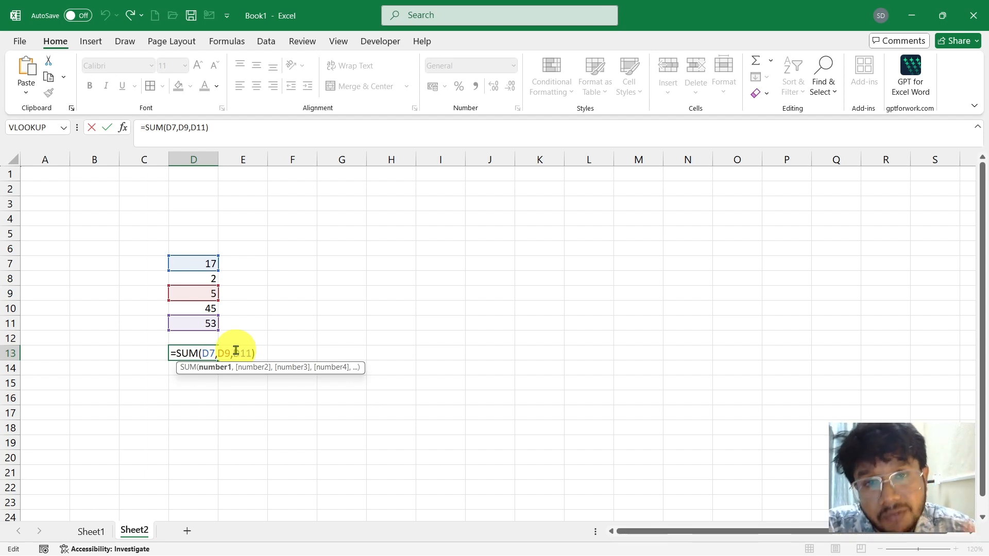
click(203, 355)
drag(204, 355, 253, 354)
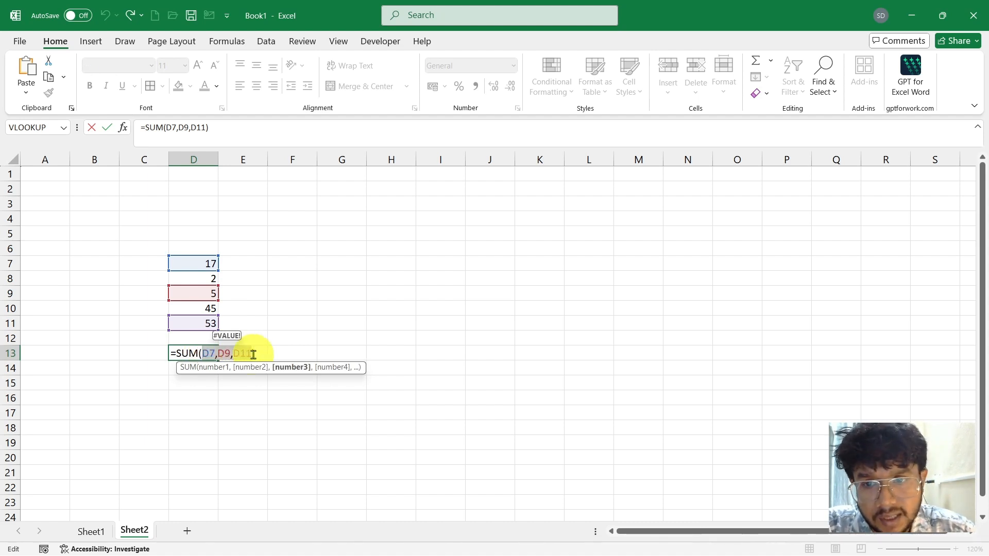
key(BackSpace)
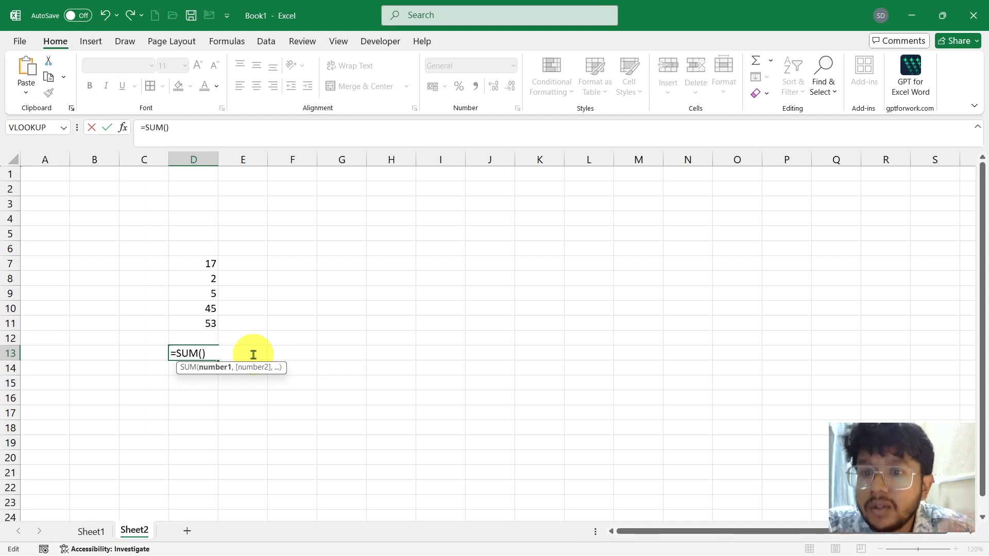
drag(209, 264, 208, 319)
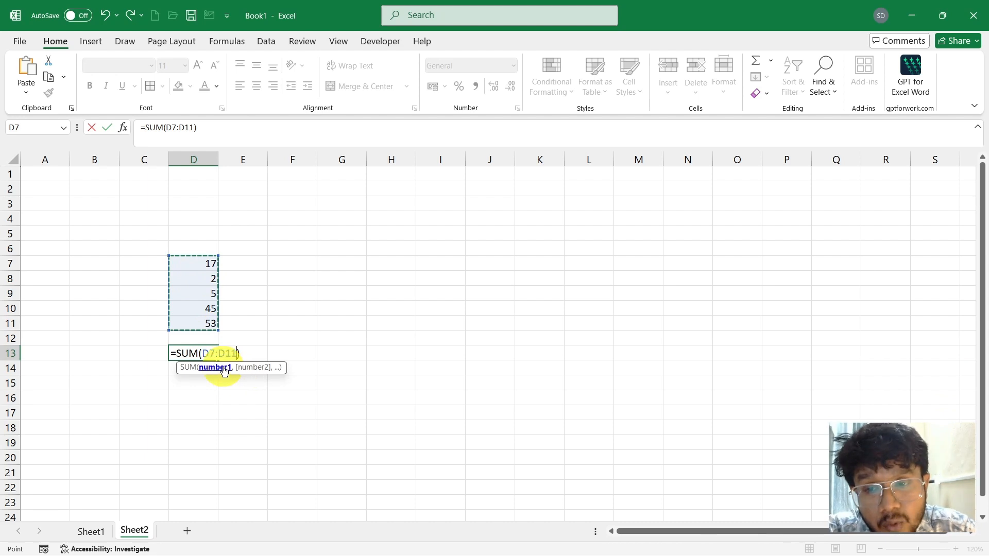
key(Return)
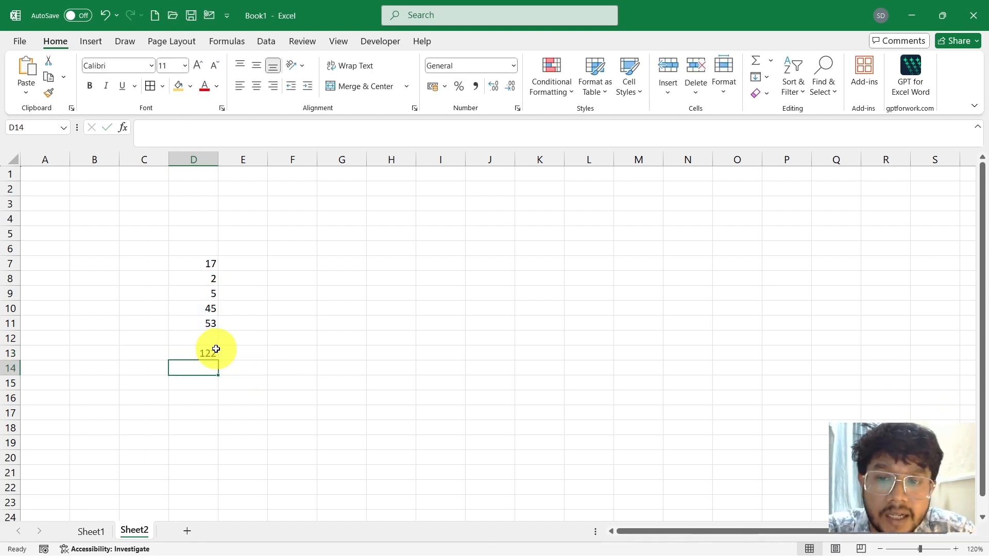
Replace the range D7:D11 in D13's SUM formula with the smaller range D7:D8 as its first argument.
click(216, 353)
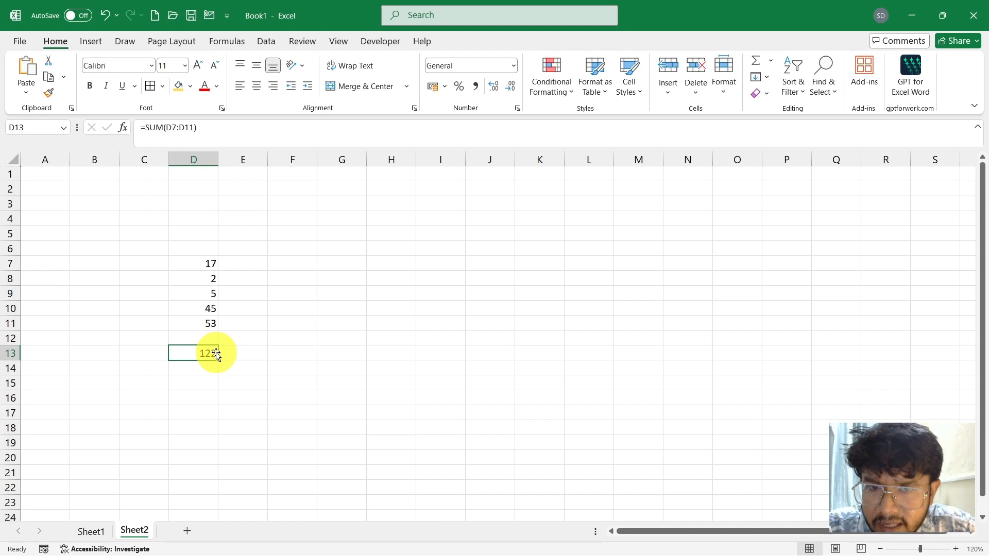
click(215, 353)
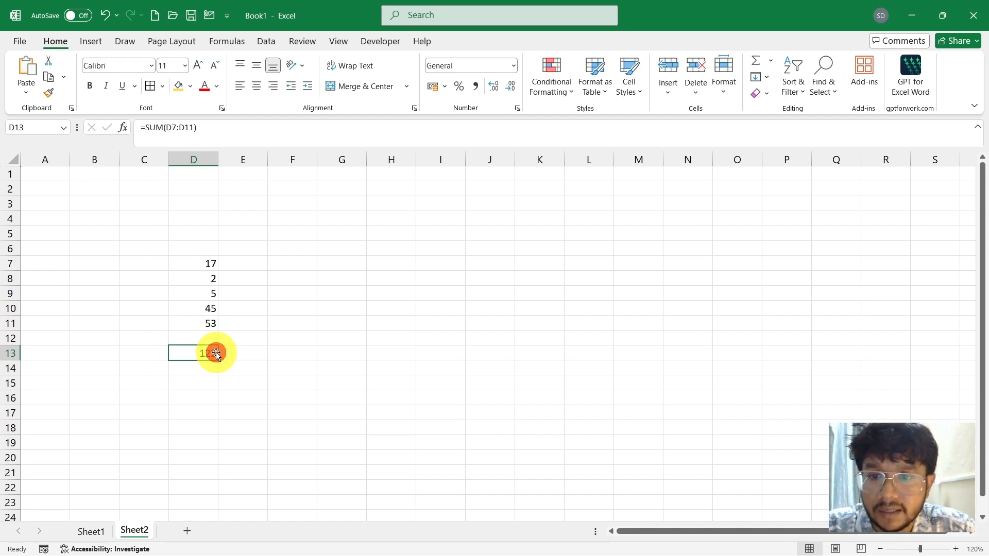
double_click(216, 353)
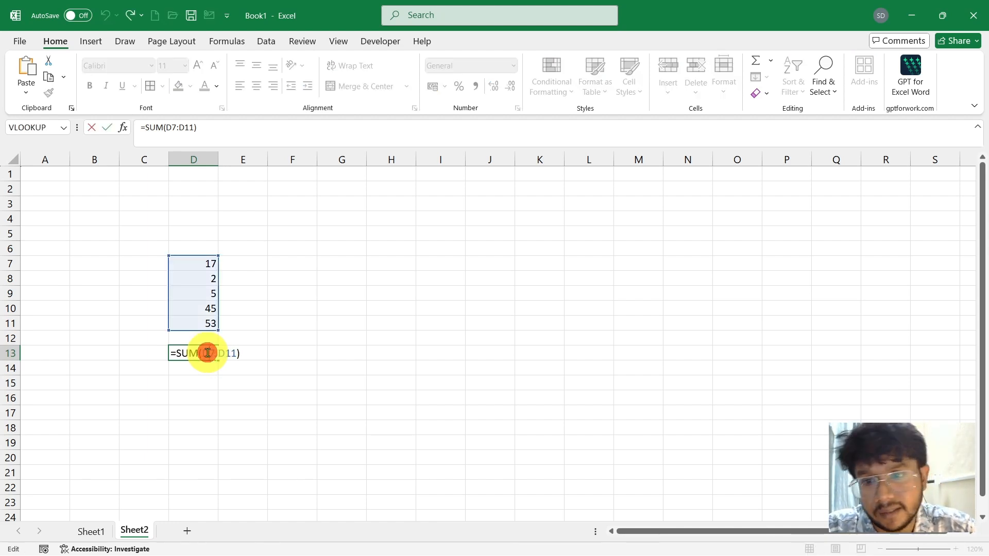
double_click(234, 354)
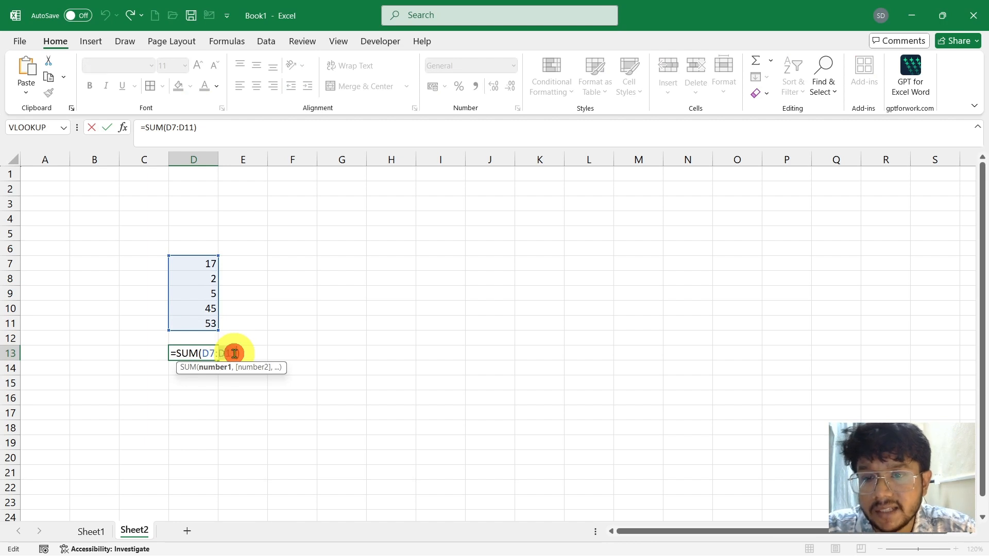
drag(235, 354, 205, 356)
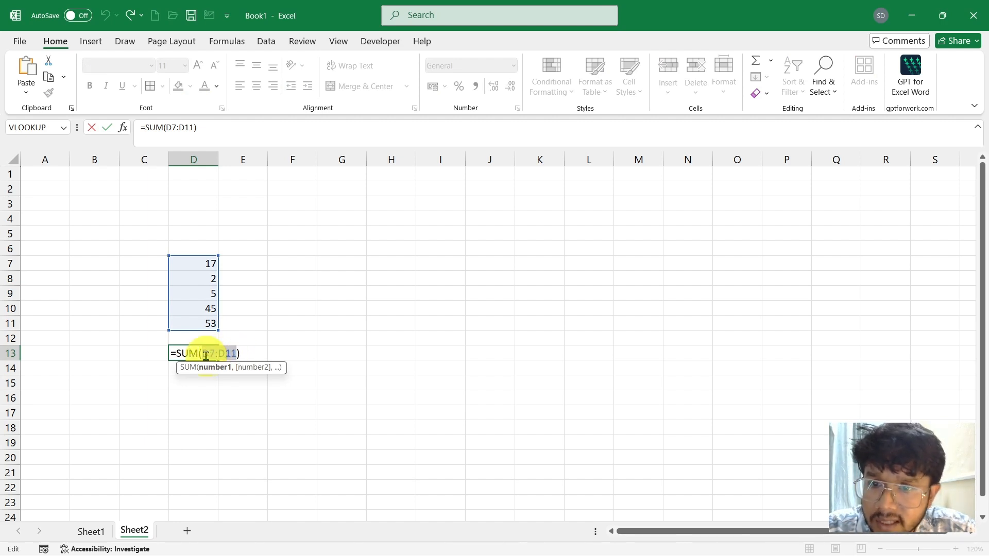
drag(205, 263, 206, 279)
text(,)
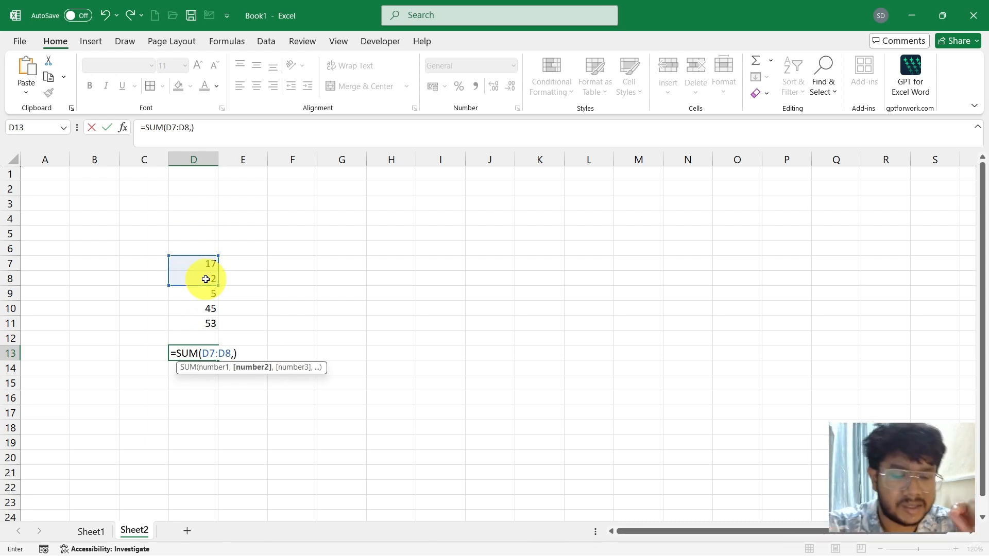
text(50)
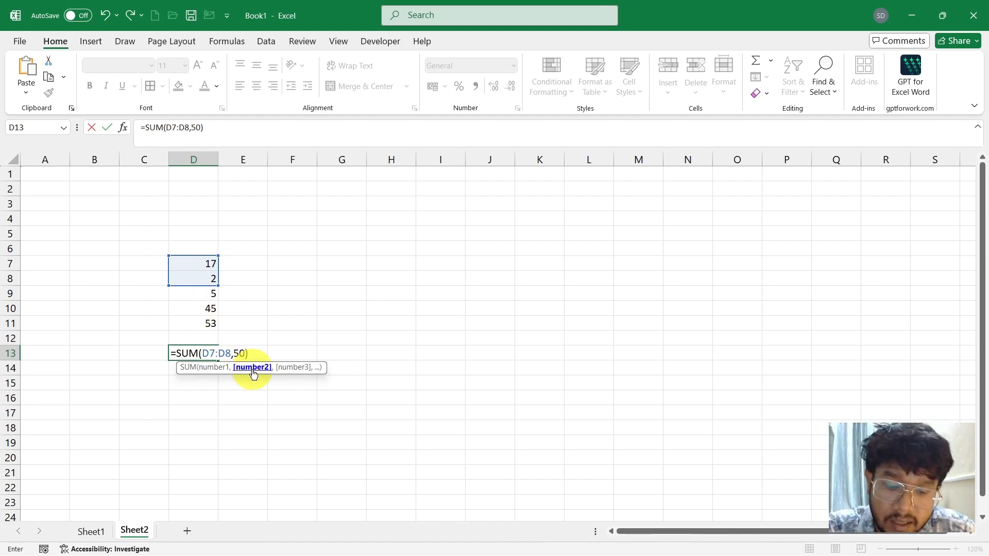
Add the number 50 and the range D10:D11 as further arguments, completing D13's formula as =SUM(D7:D8,50,D10:D11).
text(,)
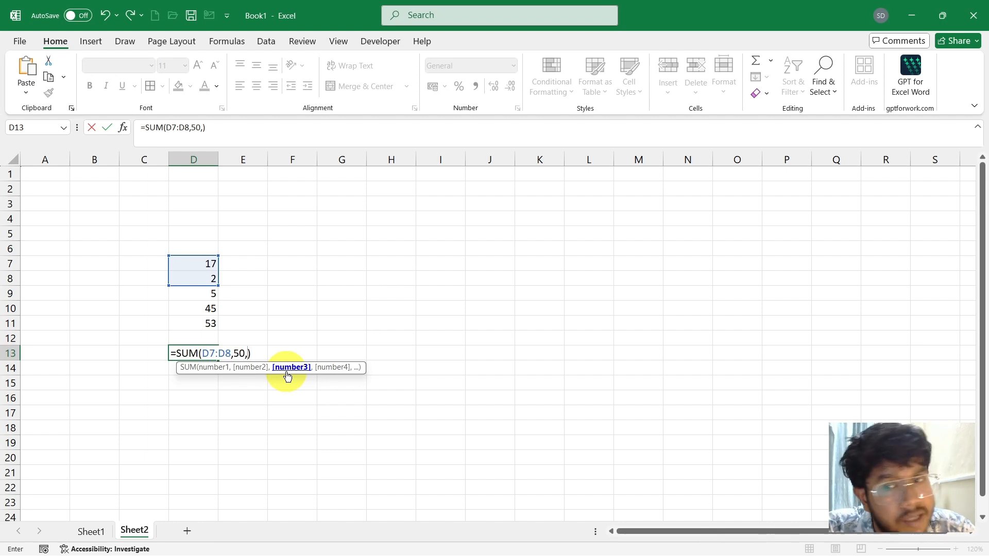
drag(209, 310, 209, 326)
key(Return)
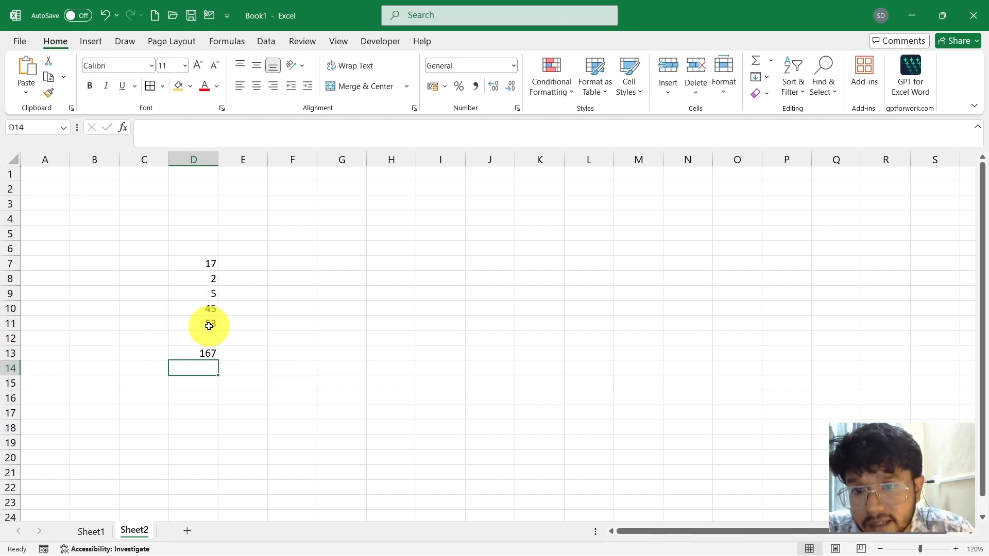
Examine the mixed range and number arguments of D13's SUM formula in the cell, leaving it without edits.
click(210, 352)
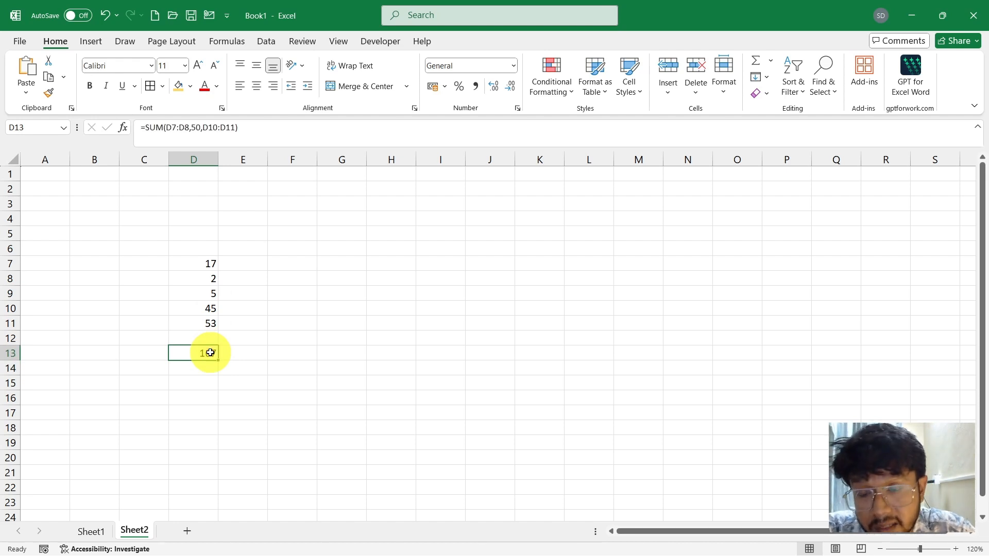
double_click(210, 352)
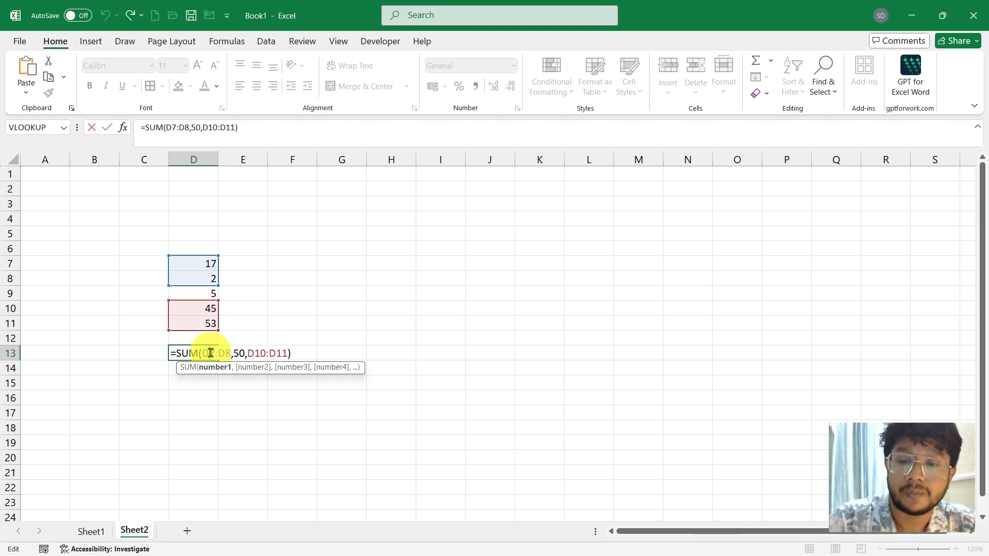
key(Escape)
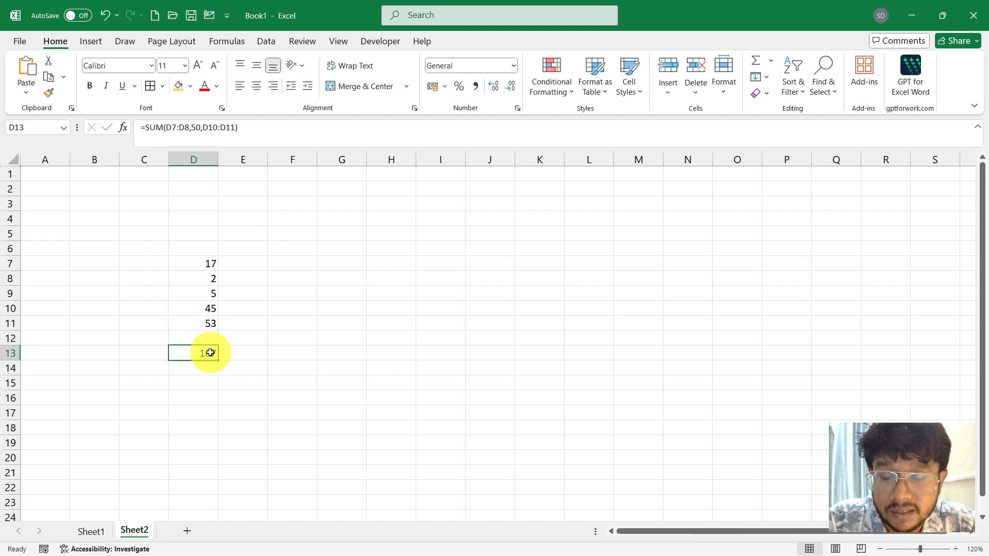